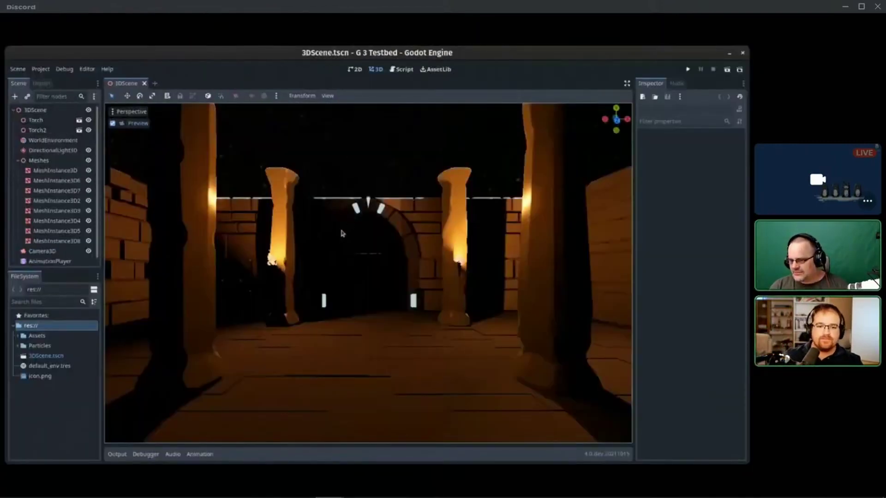
# Leave the camera preview and rotate the DirectionalLight3D so it shines down into the dungeon room.
pyautogui.click(135, 123)
pyautogui.moveTo(137, 130); pyautogui.dragTo(119, 202, button='middle')
pyautogui.press('s')
pyautogui.moveTo(206, 206)
pyautogui.mouseDown(button='right')
pyautogui.moveTo(194, 206)
pyautogui.moveTo(206, 206)
pyautogui.mouseUp(button='right')
pyautogui.doubleClick(51, 152)
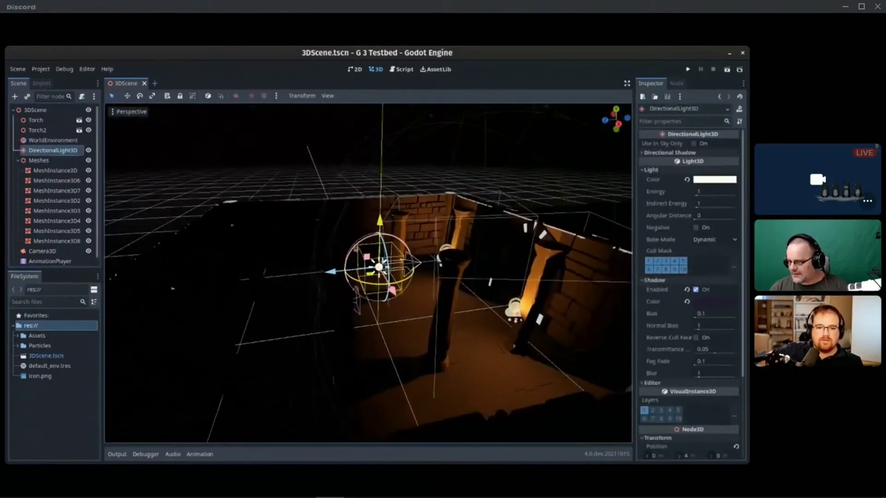
pyautogui.click(352, 252)
pyautogui.moveTo(353, 251); pyautogui.dragTo(412, 286)
pyautogui.moveTo(412, 287)
pyautogui.mouseDown(button='right')
pyautogui.moveTo(507, 233)
pyautogui.moveTo(401, 292)
pyautogui.mouseUp(button='right')
pyautogui.press('q')
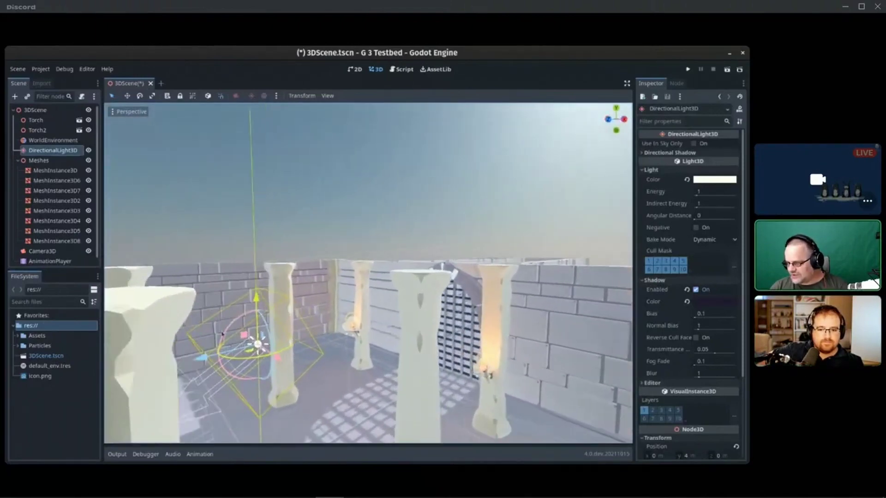
pyautogui.moveTo(227, 331)
pyautogui.mouseDown()
pyautogui.moveTo(243, 292)
pyautogui.moveTo(236, 287)
pyautogui.moveTo(197, 319)
pyautogui.mouseUp()
pyautogui.moveTo(249, 295); pyautogui.dragTo(277, 319, button='right')
pyautogui.press('a')
pyautogui.press('w')
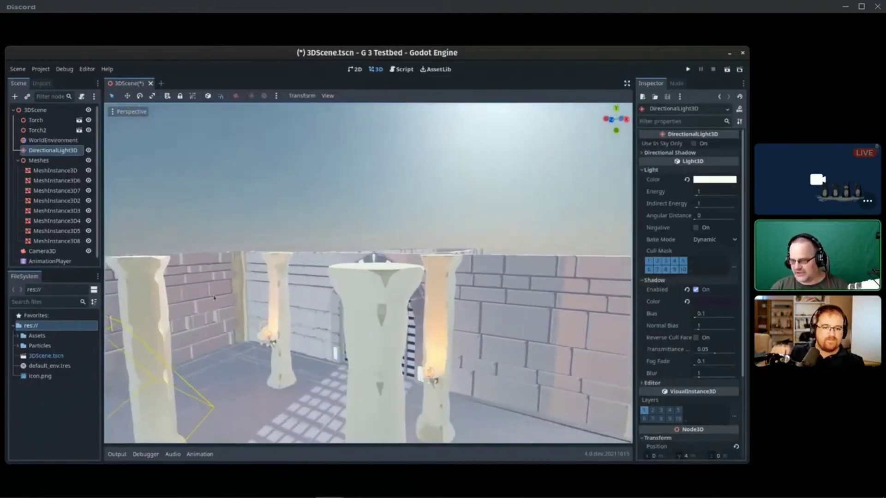
# Hide the DirectionalLight3D and give the WorldEnvironment a Custom Color background with its sky cleared.
pyautogui.click(88, 151)
pyautogui.click(76, 141)
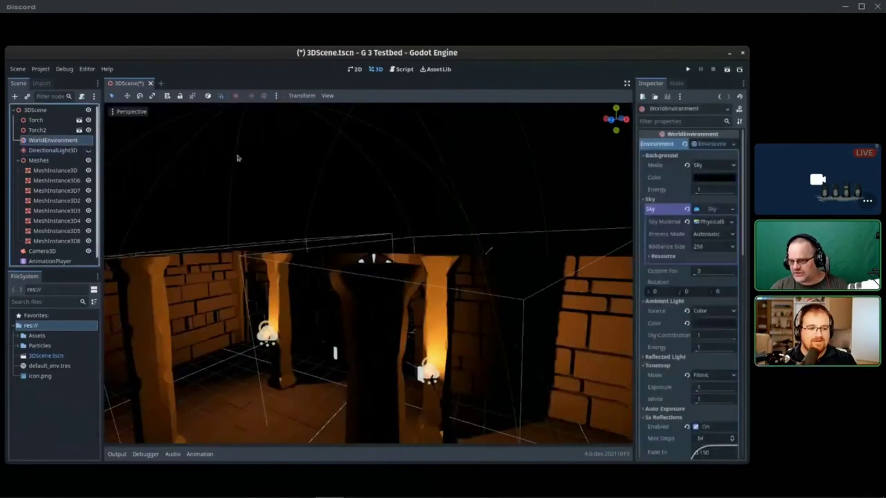
pyautogui.click(715, 209)
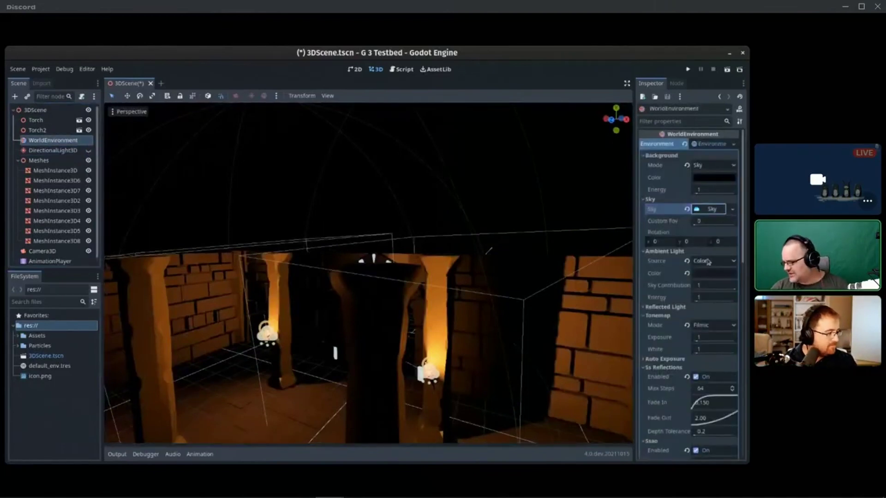
pyautogui.click(709, 262)
pyautogui.click(686, 258)
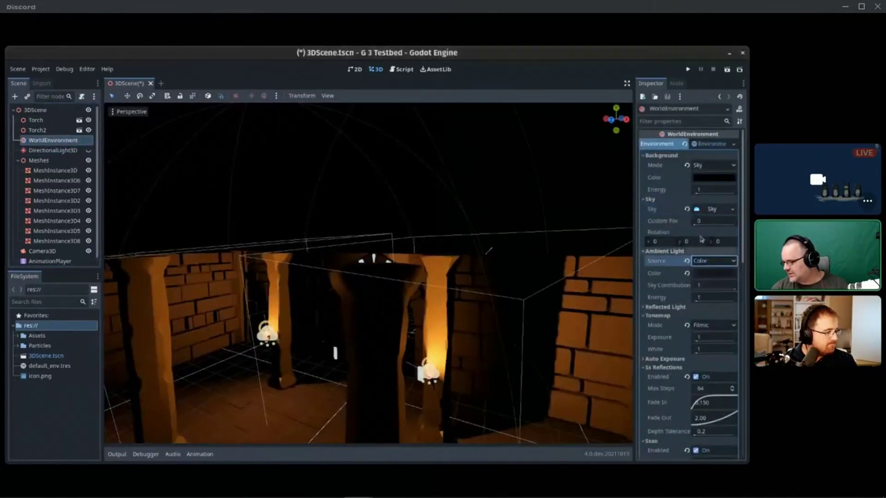
pyautogui.click(728, 165)
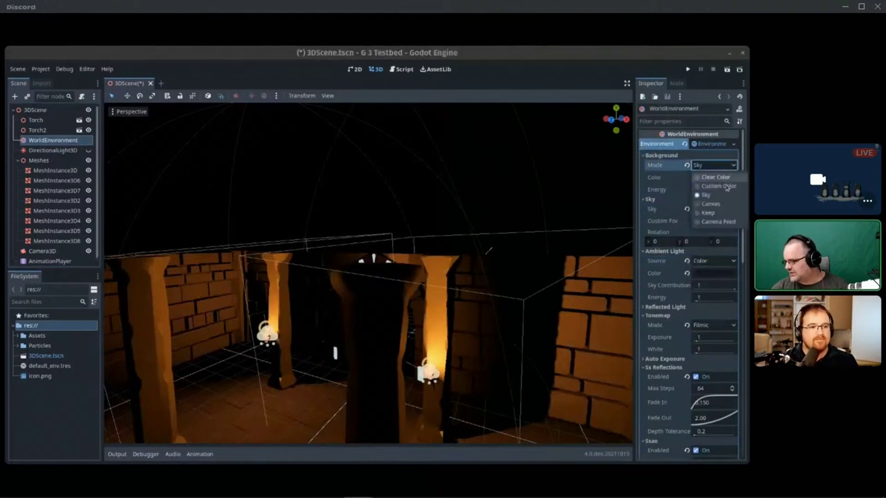
pyautogui.click(727, 186)
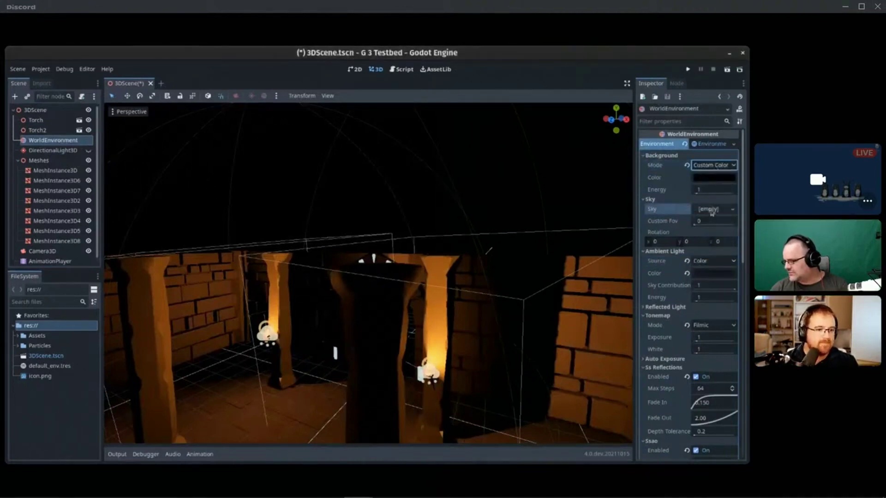
pyautogui.click(711, 211)
pyautogui.click(680, 214)
# Preview the scene through the Camera3D node to check the torch-lit room.
pyautogui.moveTo(508, 240); pyautogui.dragTo(503, 272, button='right')
pyautogui.moveTo(369, 277); pyautogui.dragTo(369, 277, button='right')
pyautogui.moveTo(441, 262); pyautogui.dragTo(440, 263, button='right')
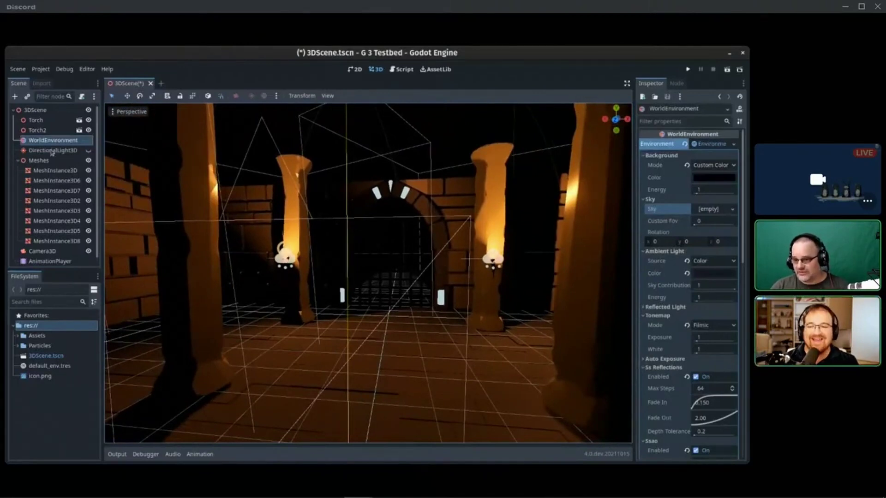
pyautogui.scroll(-1, 52, 208)
pyautogui.click(50, 248)
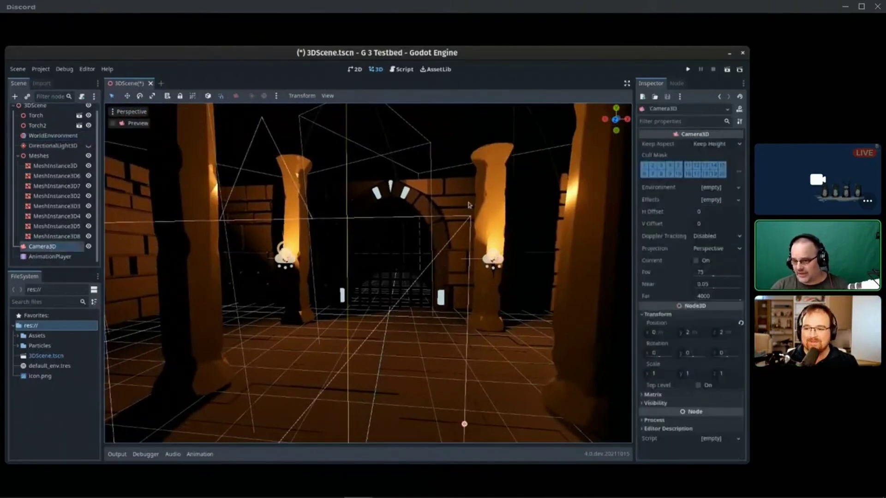
pyautogui.click(134, 124)
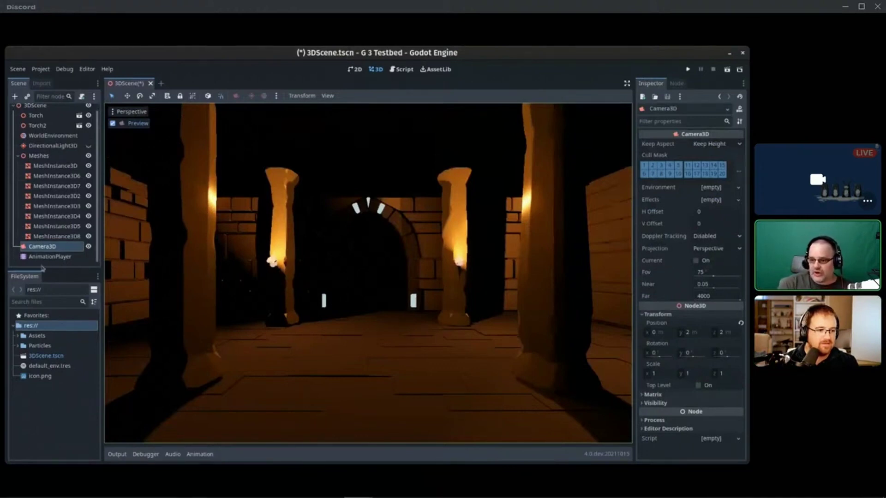
# Add a second DirectionalLight3D node to the scene and delete it again.
pyautogui.click(15, 96)
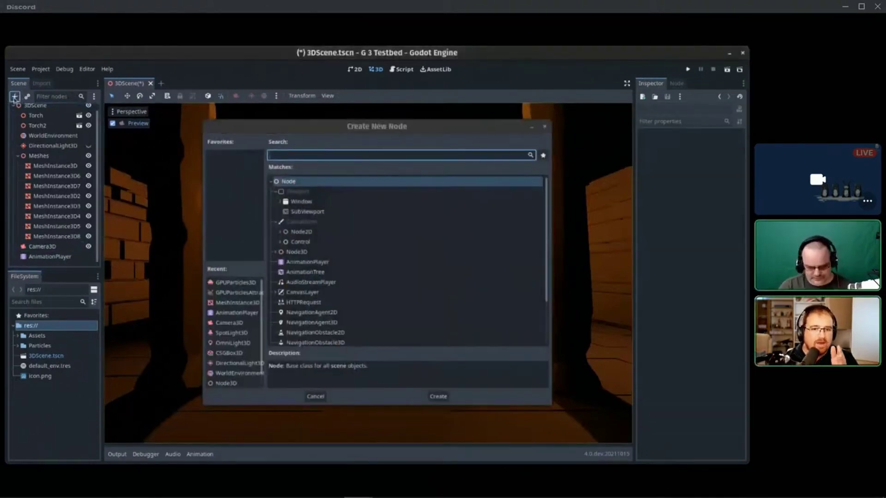
pyautogui.click(312, 156)
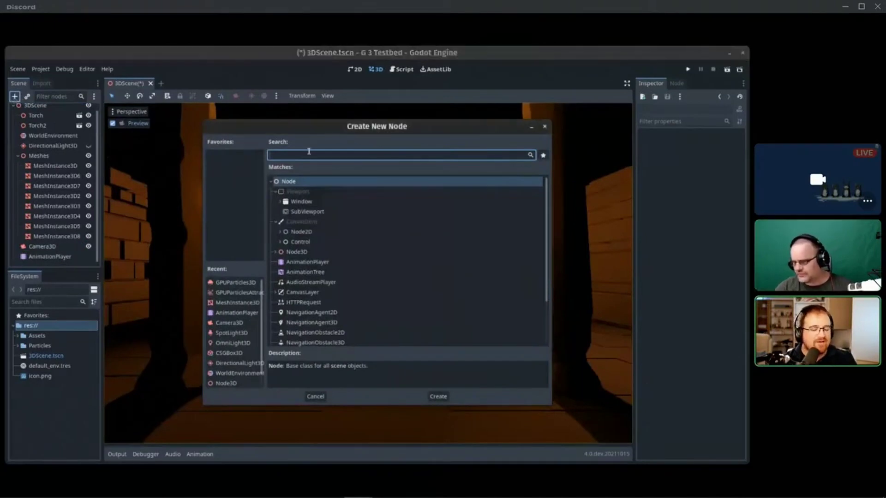
pyautogui.write('direction')
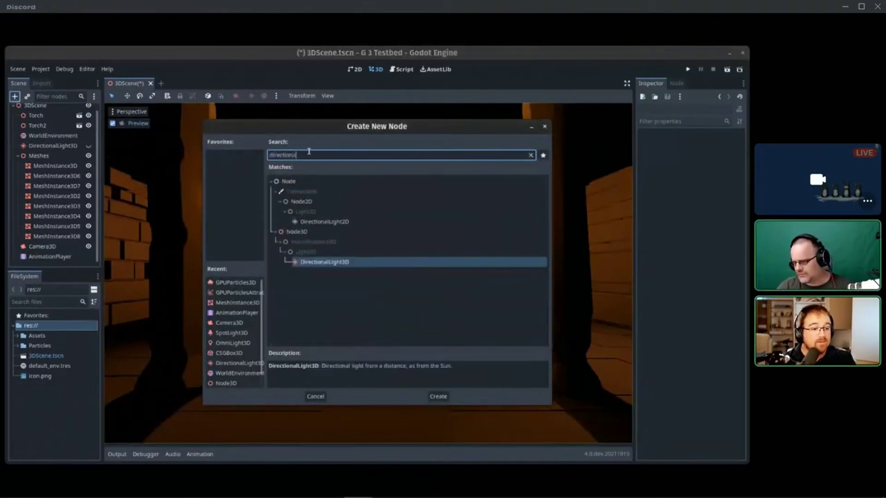
pyautogui.write('a')
pyautogui.press('Return')
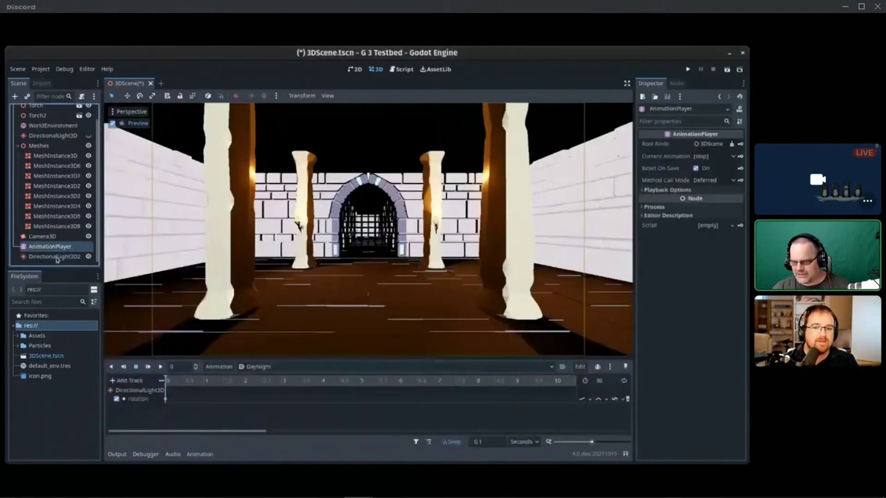
pyautogui.press('Delete')
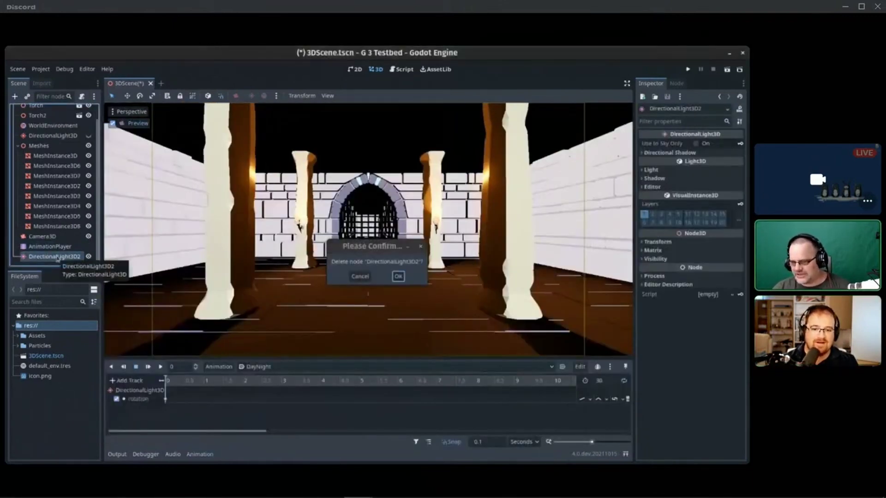
pyautogui.click(398, 277)
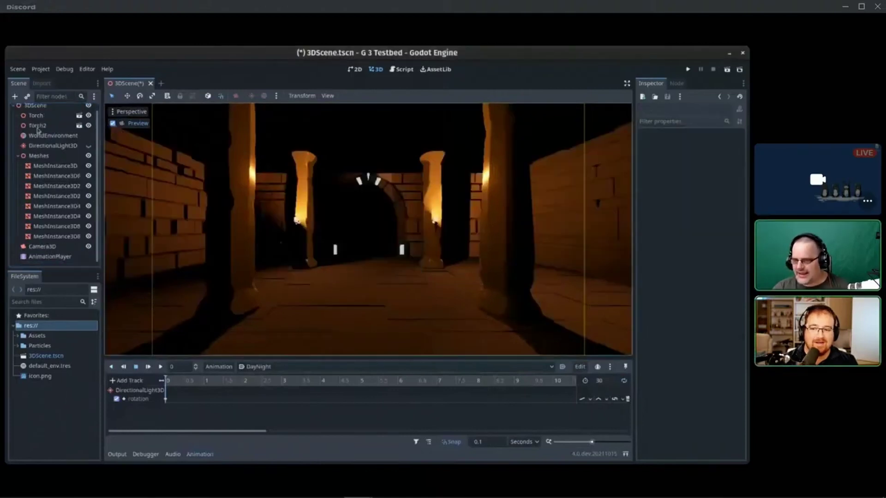
pyautogui.click(32, 109)
pyautogui.click(27, 97)
pyautogui.write('spotli')
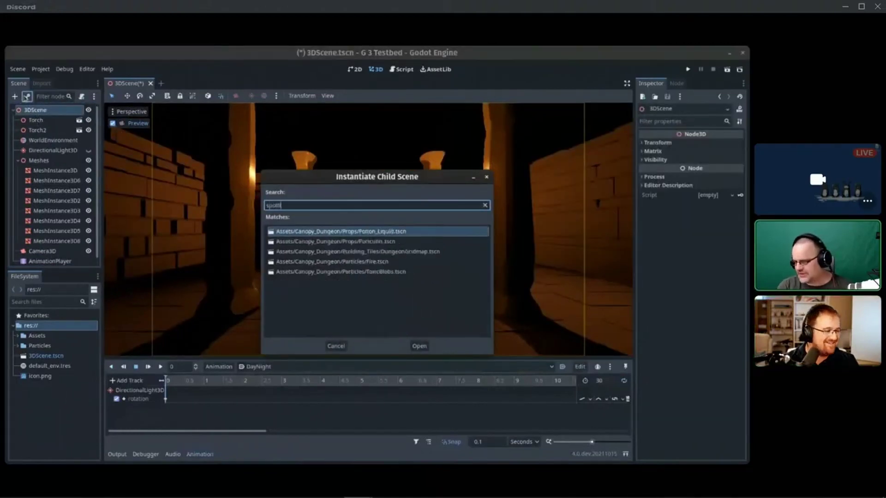
pyautogui.press('Escape')
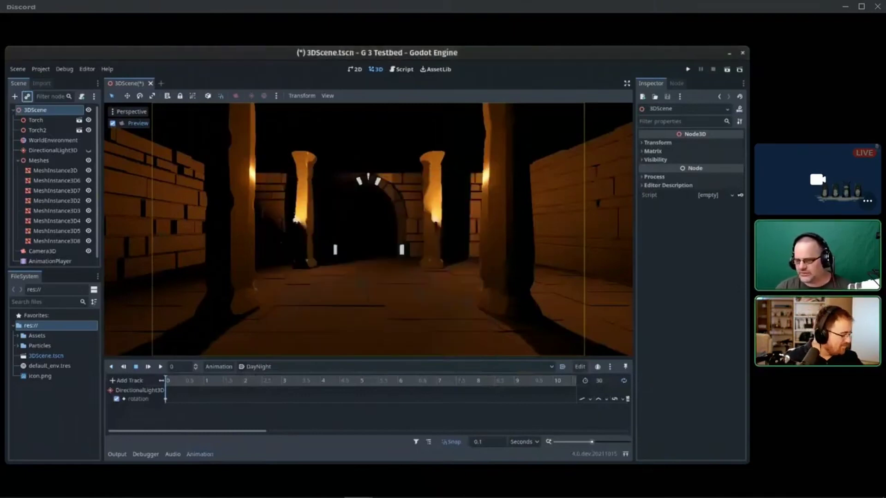
# Add a SpotLight3D node as a child of the 3DScene root.
pyautogui.click(15, 96)
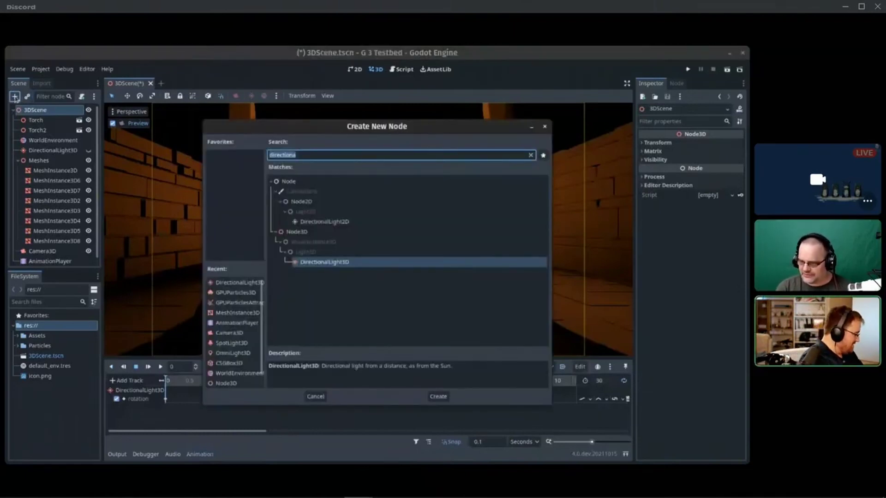
pyautogui.write('spotli')
pyautogui.press('Return')
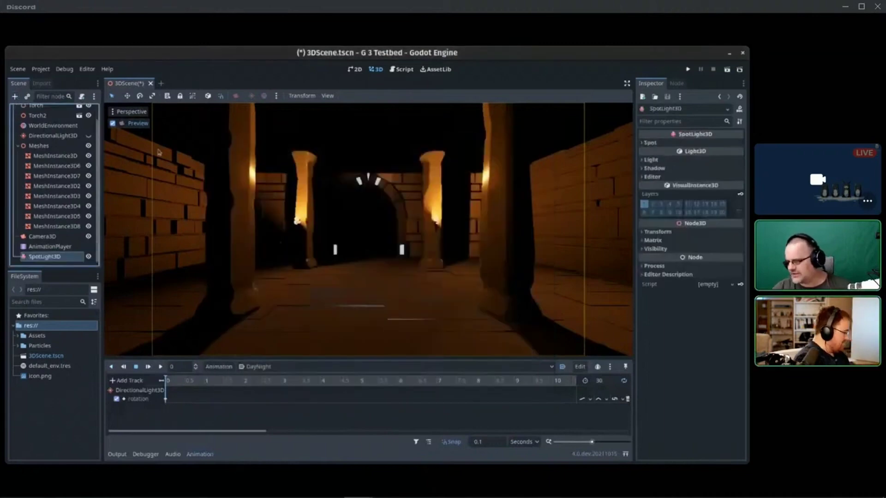
# Leave the camera preview, stop the DayNight animation and raise the SpotLight3D above the dungeon floor.
pyautogui.click(112, 124)
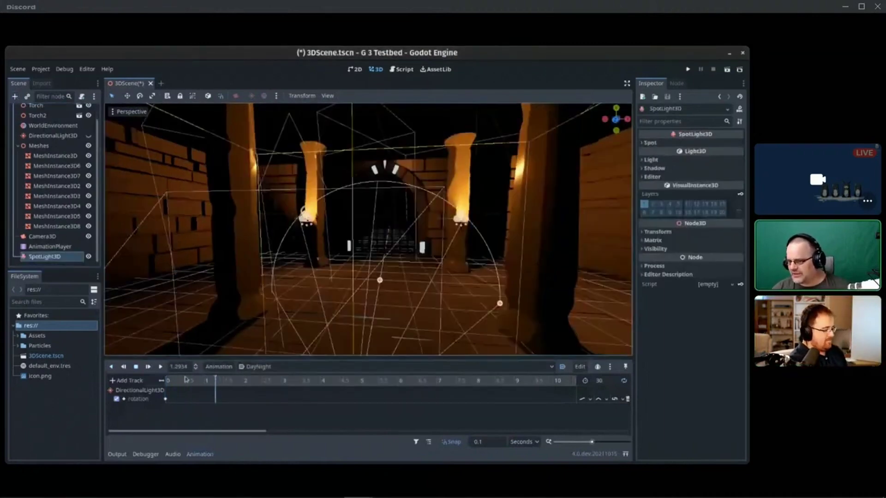
pyautogui.click(136, 367)
pyautogui.moveTo(369, 240); pyautogui.dragTo(277, 258, button='middle')
pyautogui.press('w')
pyautogui.moveTo(366, 293); pyautogui.dragTo(334, 293, button='right')
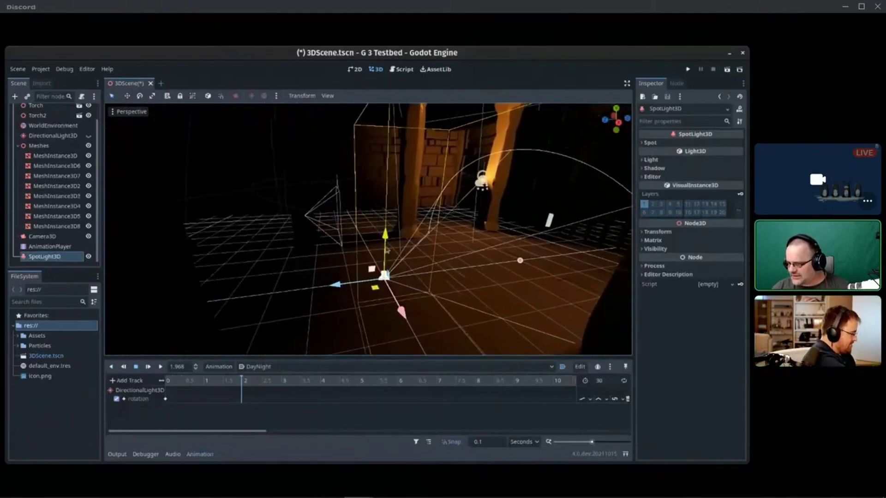
pyautogui.moveTo(388, 250); pyautogui.dragTo(415, 157)
# Rotate the SpotLight3D so it points straight down at the floor.
pyautogui.press('e')
pyautogui.moveTo(418, 159); pyautogui.dragTo(413, 170, button='right')
pyautogui.press('w')
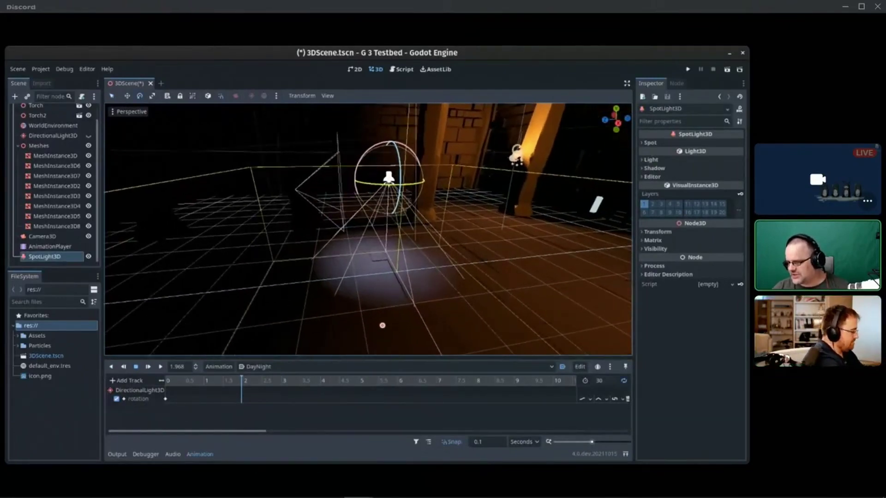
pyautogui.moveTo(383, 217); pyautogui.dragTo(385, 203, button='right')
# Move the SpotLight3D higher above the floor to widen its lit area, and close the animation editor.
pyautogui.press('w')
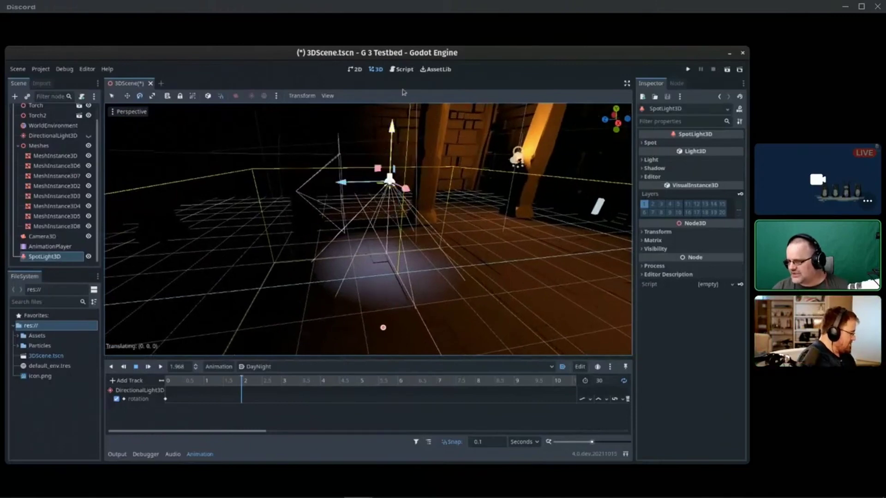
pyautogui.moveTo(397, 147); pyautogui.dragTo(405, 83)
pyautogui.press('w')
pyautogui.moveTo(336, 303); pyautogui.dragTo(333, 307, button='right')
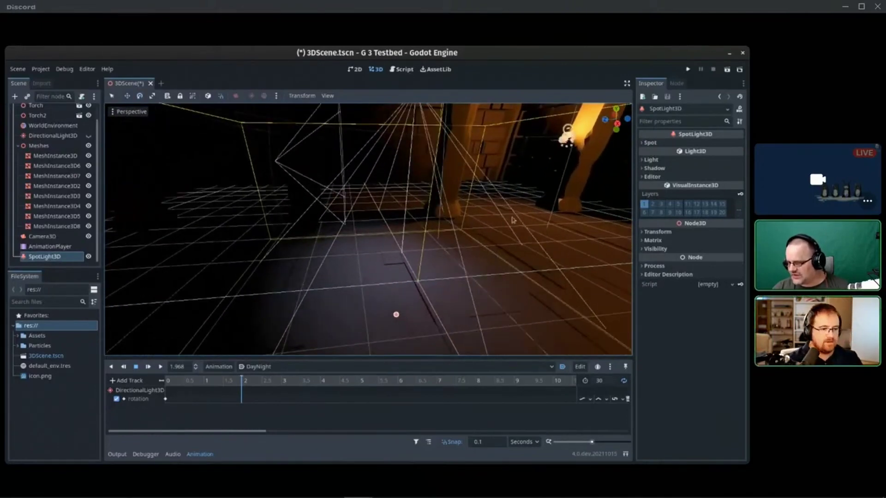
pyautogui.moveTo(482, 215); pyautogui.dragTo(479, 216, button='right')
pyautogui.press('s')
pyautogui.press('d')
pyautogui.click(138, 367)
pyautogui.click(200, 454)
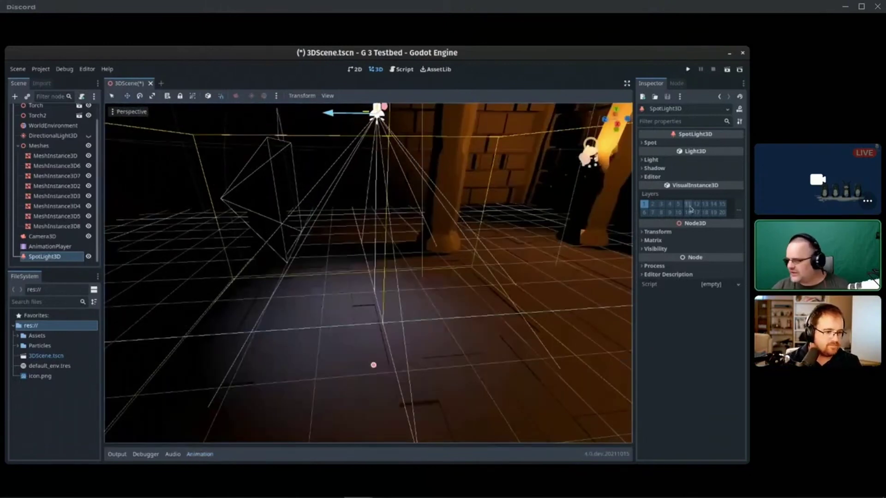
# Enable shadows on the SpotLight3D.
pyautogui.click(651, 143)
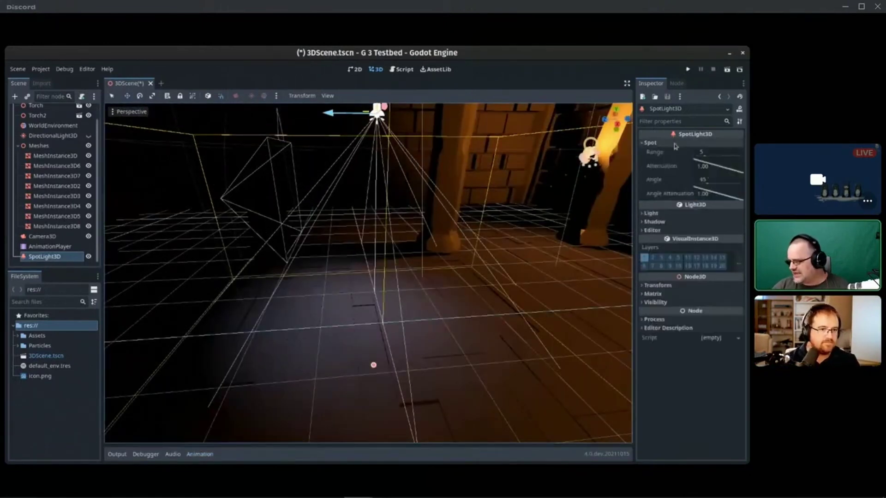
pyautogui.click(672, 223)
pyautogui.click(698, 230)
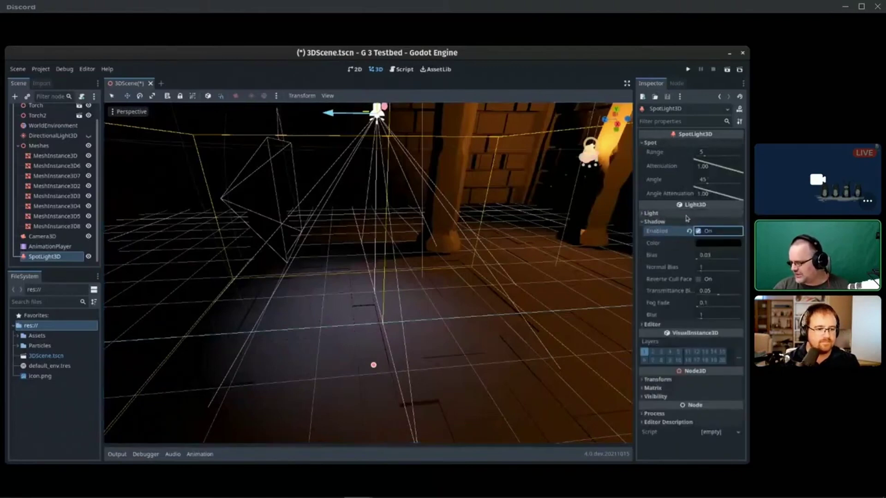
# Assign Abstract2.png from Particles/NewParticleTextures as the SpotLight3D's projector texture.
pyautogui.click(684, 214)
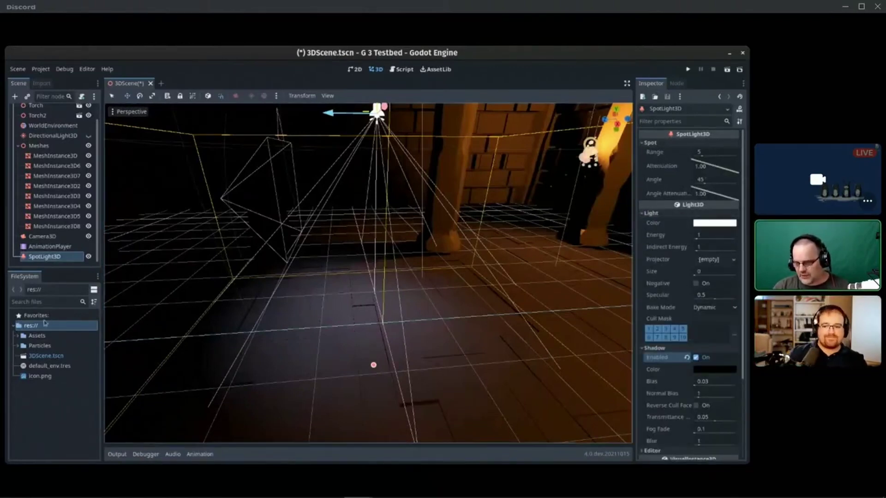
pyautogui.click(18, 337)
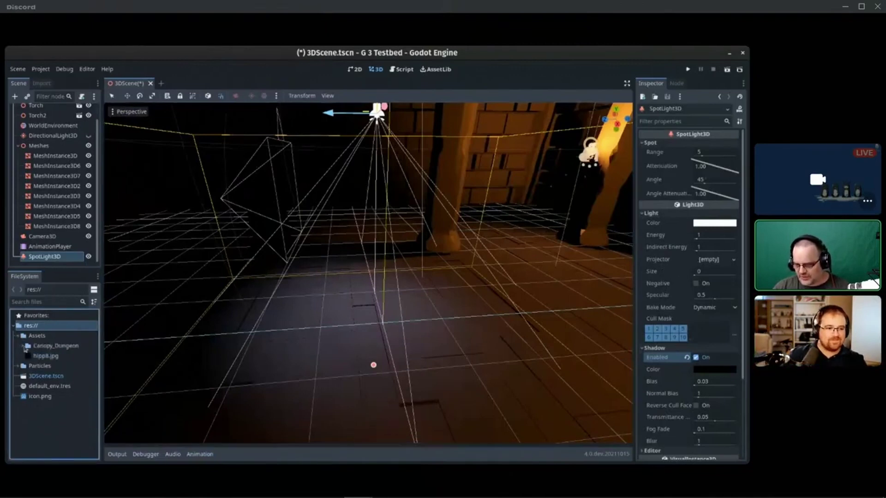
pyautogui.click(23, 347)
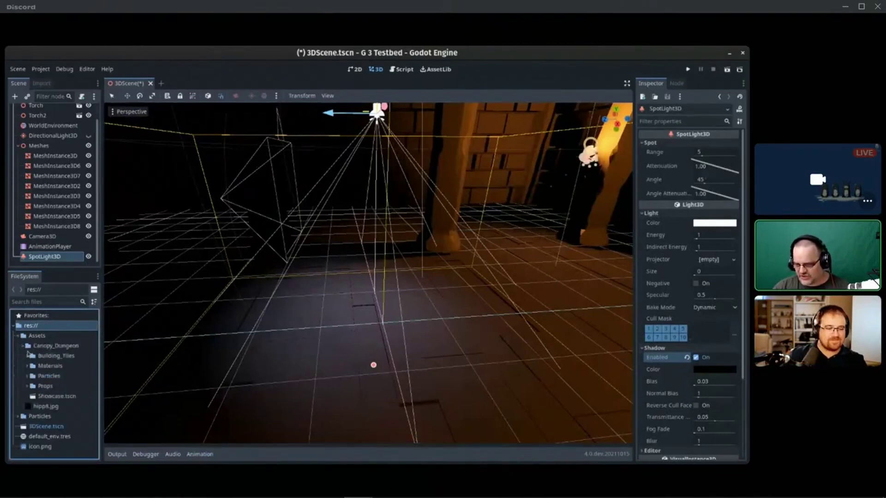
pyautogui.click(18, 417)
pyautogui.scroll(-3, 18, 420)
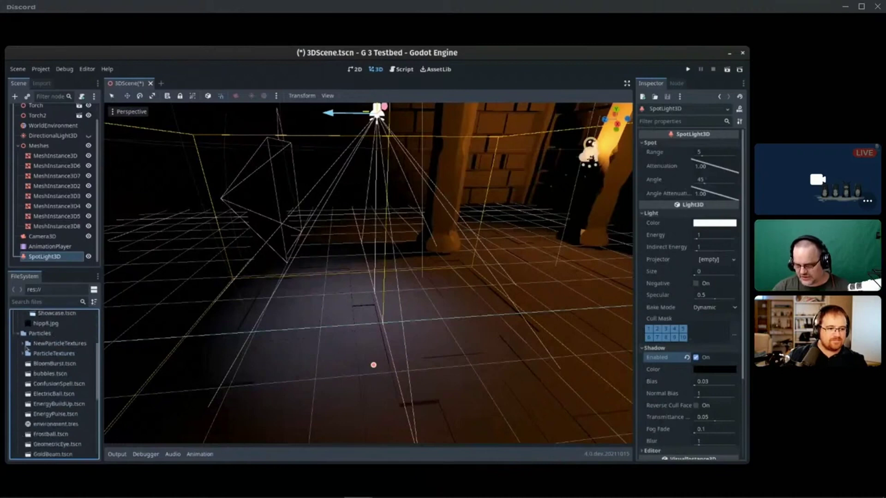
pyautogui.moveTo(56, 363); pyautogui.dragTo(716, 263)
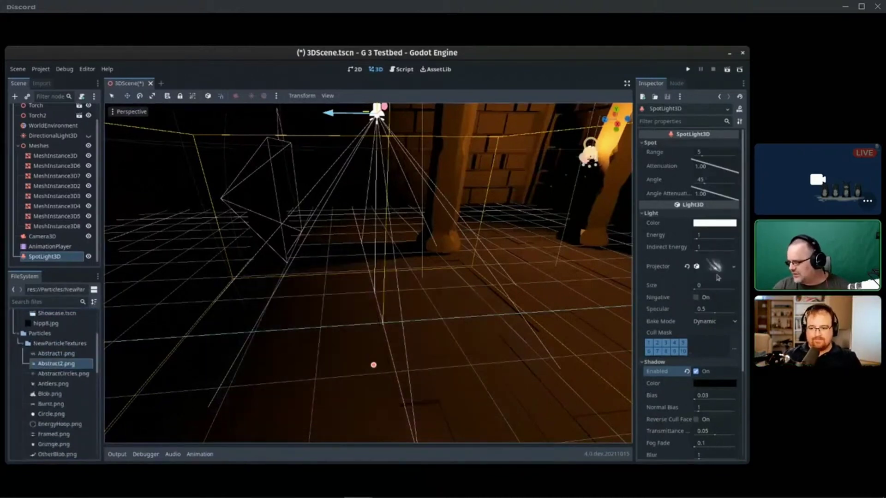
# Replace the projector texture with Circle.png, and move the SpotLight3D lower and sideways along its Z axis.
pyautogui.moveTo(381, 322)
pyautogui.mouseDown(button='middle')
pyautogui.moveTo(381, 351)
pyautogui.moveTo(381, 316)
pyautogui.mouseUp(button='middle')
pyautogui.moveTo(378, 114); pyautogui.dragTo(379, 182)
pyautogui.moveTo(45, 415); pyautogui.dragTo(714, 267)
pyautogui.moveTo(336, 198); pyautogui.dragTo(148, 200)
# Set the SpotLight3D's light energy to 2.
pyautogui.click(722, 233)
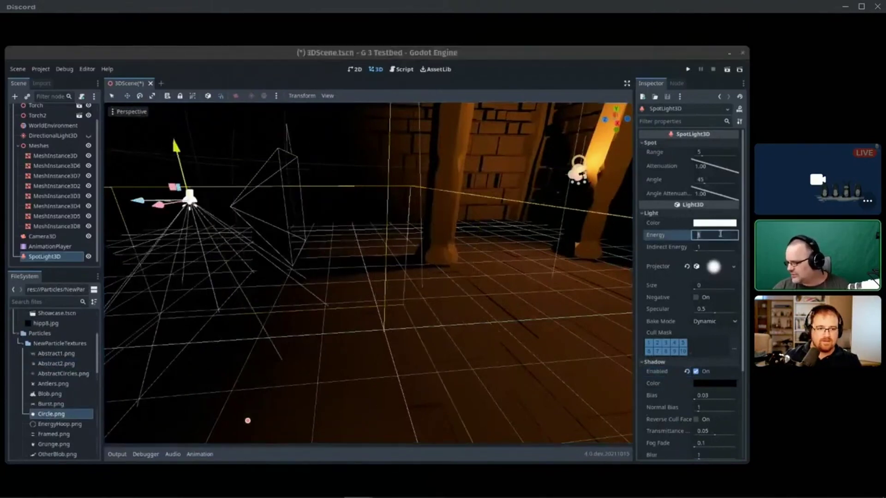
pyautogui.write('2')
pyautogui.press('Return')
pyautogui.moveTo(538, 282); pyautogui.dragTo(484, 308, button='right')
pyautogui.press('a')
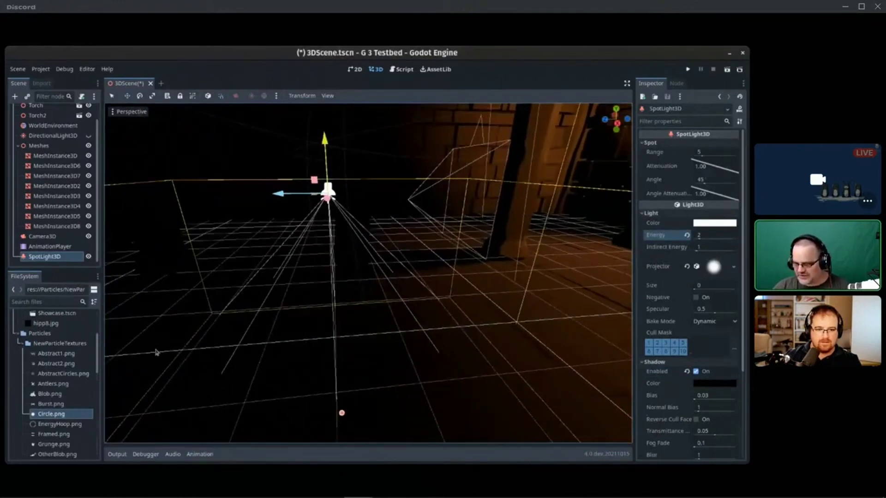
# Change the SpotLight3D node's type to OmniLight3D, then reselect it and expand its Light properties.
pyautogui.rightClick(72, 262)
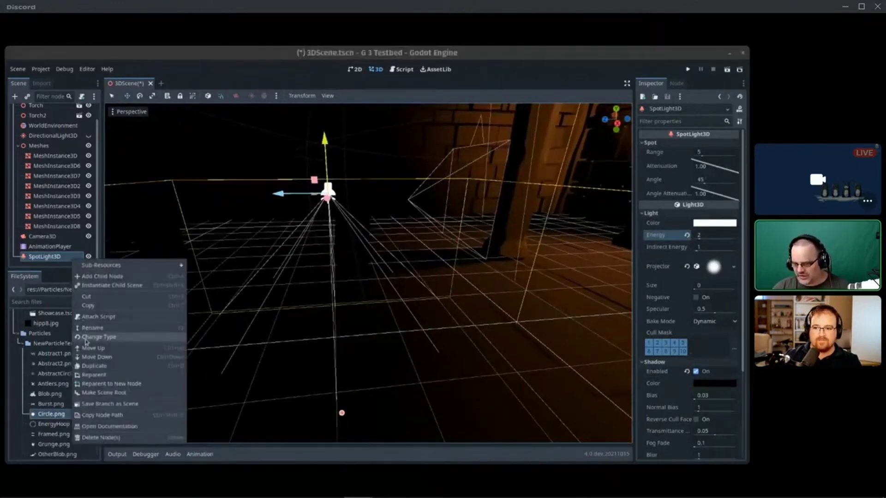
pyautogui.click(98, 336)
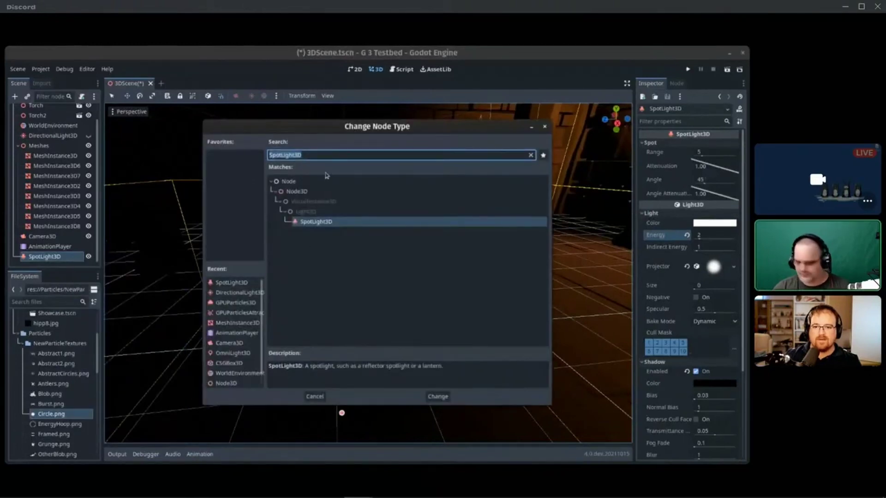
pyautogui.write('omni')
pyautogui.press('Return')
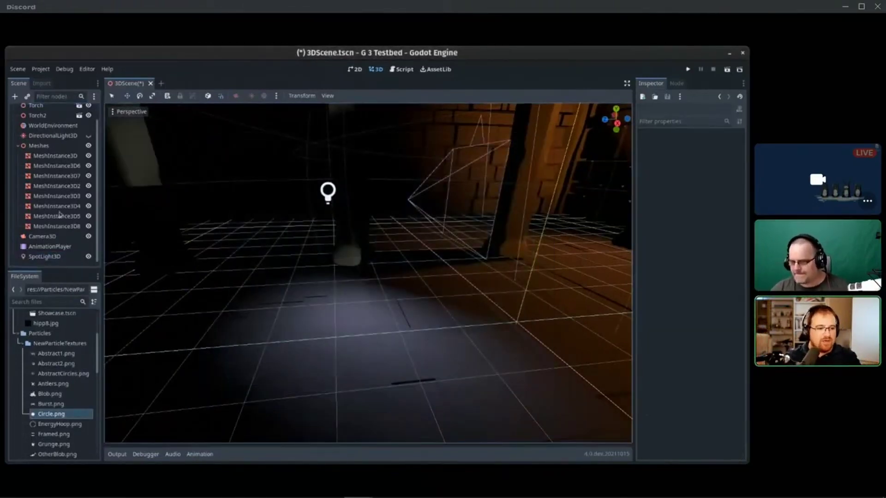
pyautogui.click(44, 257)
pyautogui.click(685, 160)
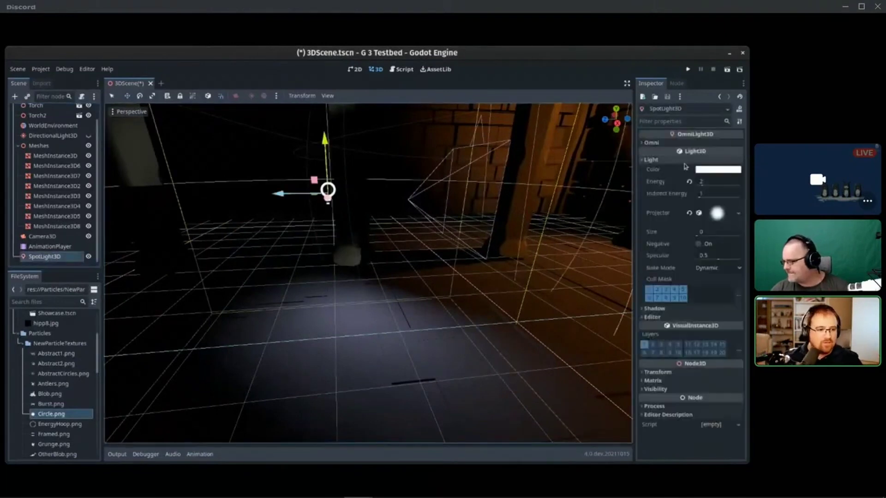
# Move the omni light close to the brick wall beside the pillar, and rotate it to turn its projected circle pattern.
pyautogui.moveTo(127, 379); pyautogui.dragTo(111, 380, button='right')
pyautogui.moveTo(472, 203); pyautogui.dragTo(253, 219)
pyautogui.moveTo(253, 222); pyautogui.dragTo(147, 175, button='right')
pyautogui.moveTo(323, 305); pyautogui.dragTo(348, 291, button='middle')
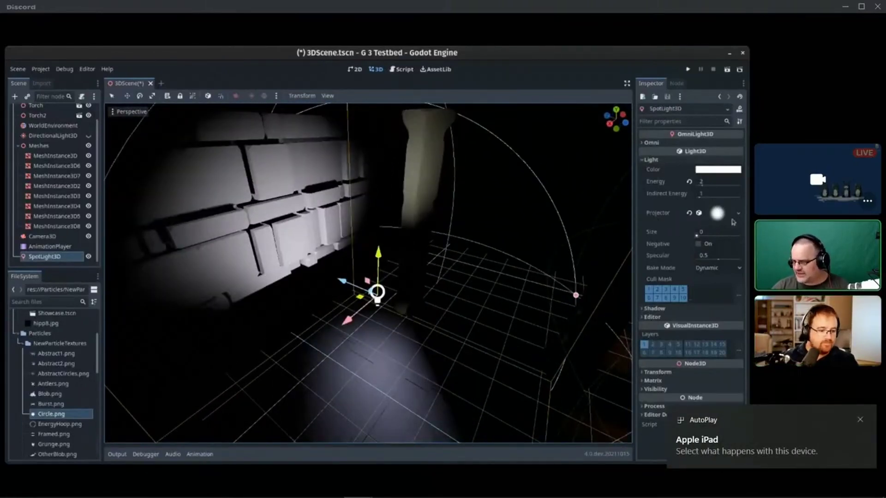
pyautogui.click(860, 420)
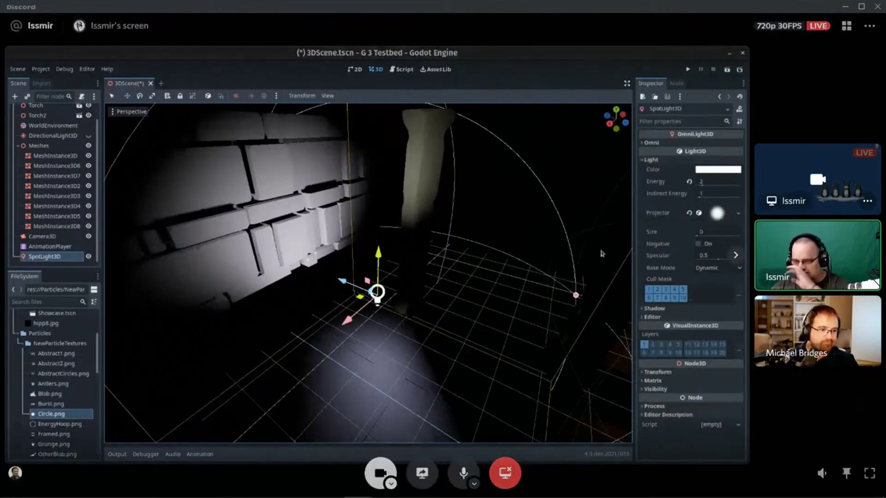
pyautogui.press('e')
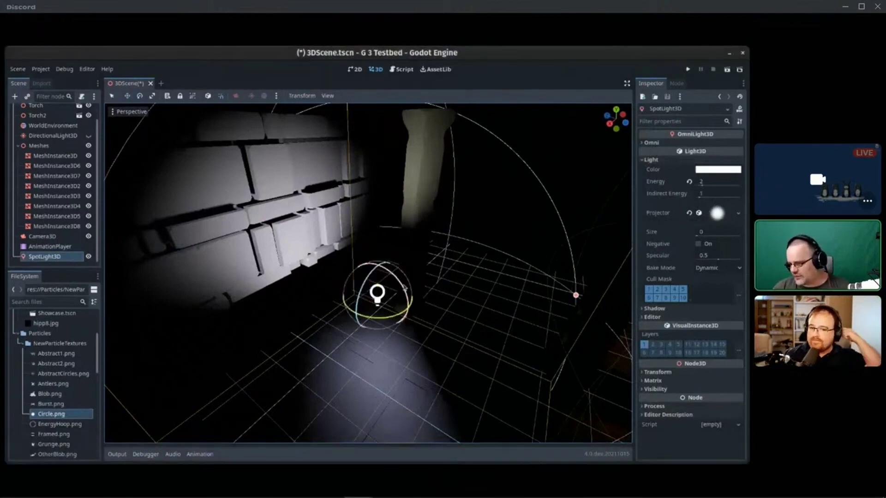
pyautogui.moveTo(405, 288); pyautogui.dragTo(335, 299)
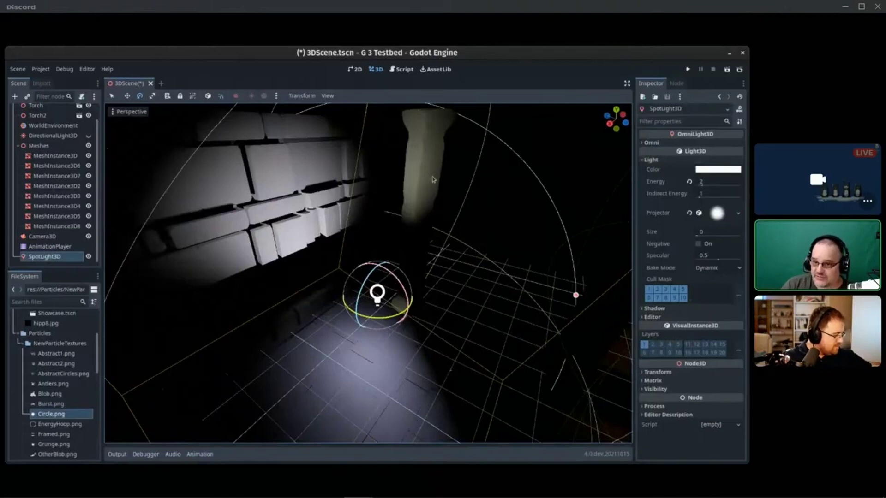
# Delete the converted SpotLight3D node from the scene.
pyautogui.click(65, 248)
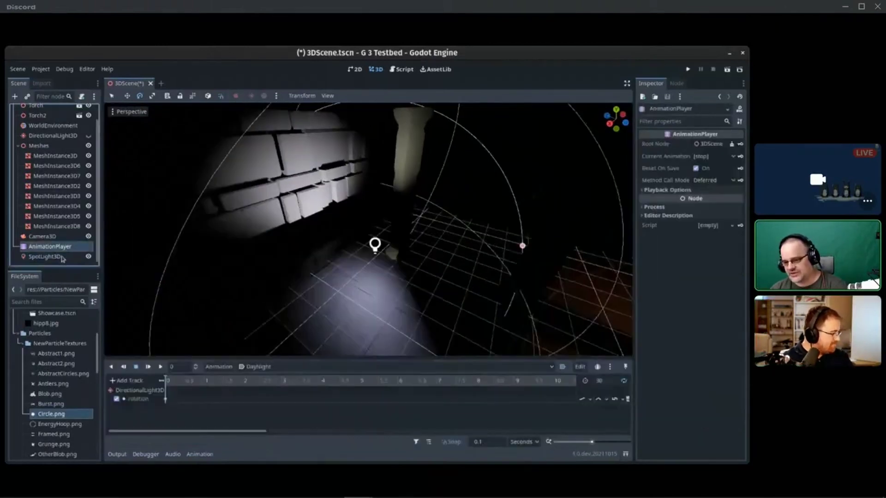
pyautogui.click(61, 258)
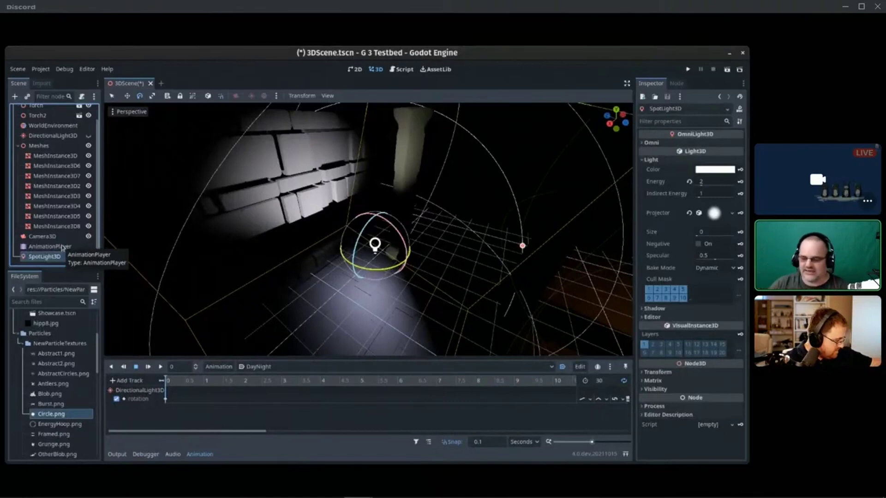
pyautogui.click(60, 257)
pyautogui.press('Delete')
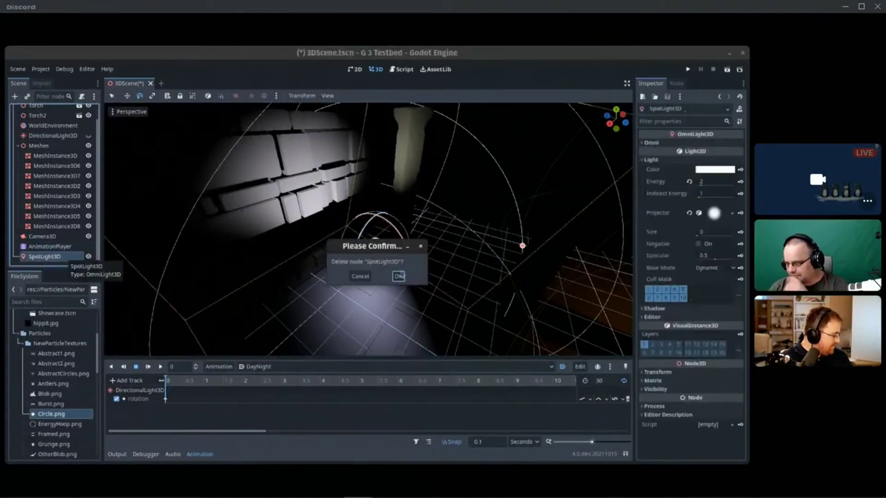
pyautogui.click(399, 276)
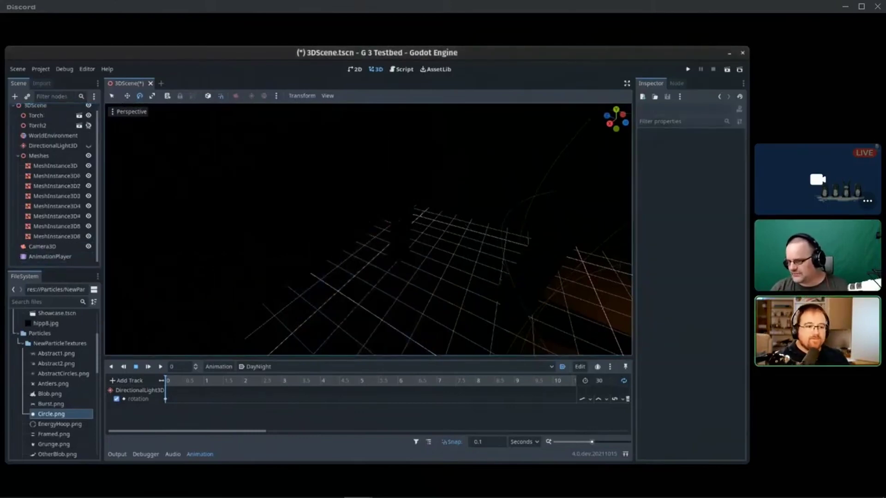
# Set the WorldEnvironment's background mode to Sky and create a new Sky resource for it.
pyautogui.moveTo(263, 221); pyautogui.dragTo(357, 217, button='right')
pyautogui.click(50, 137)
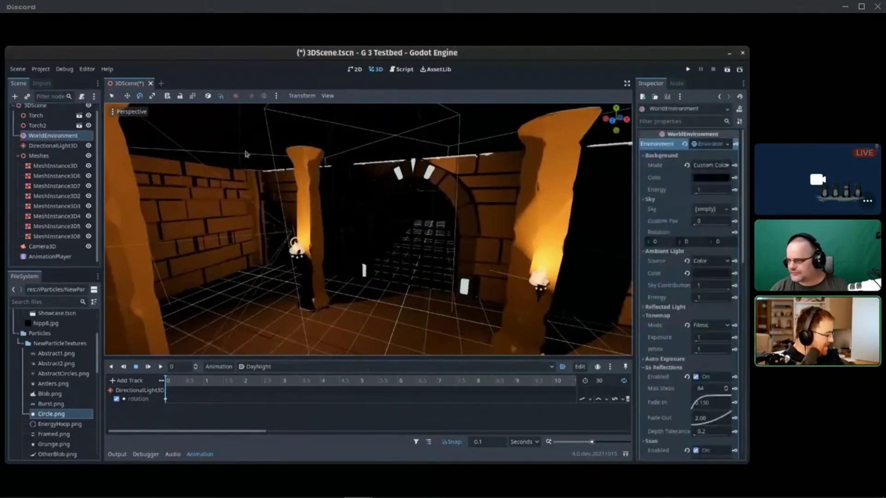
pyautogui.click(713, 165)
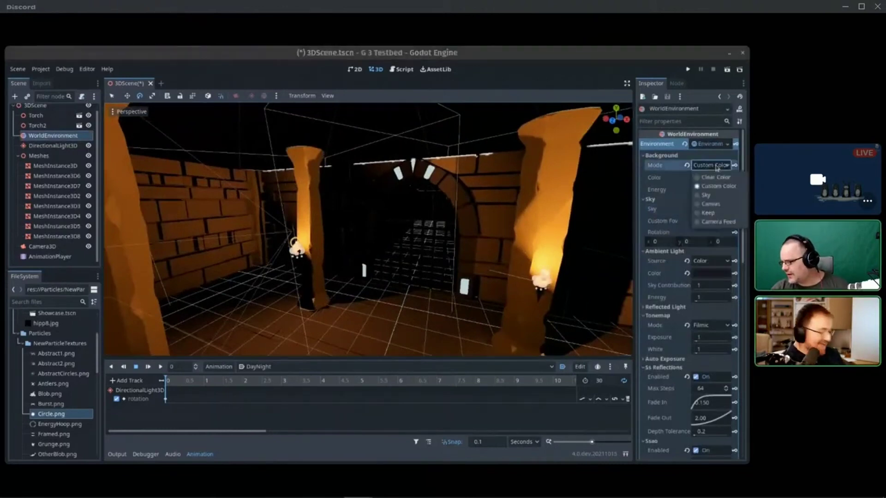
pyautogui.click(706, 195)
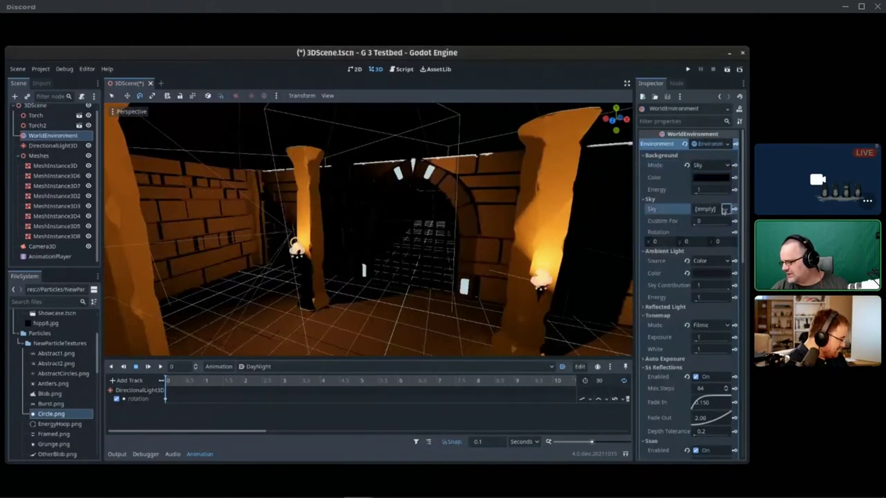
pyautogui.click(726, 209)
pyautogui.click(702, 221)
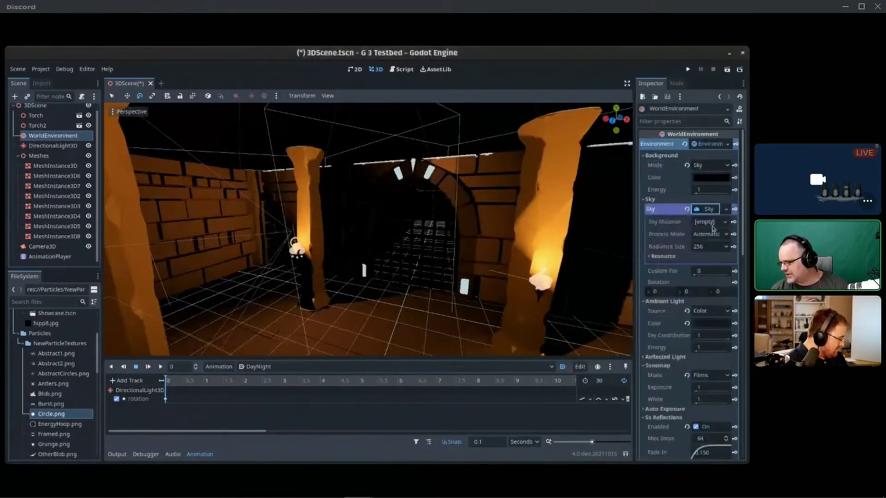
# Assign a new physical sky material to the WorldEnvironment's Sky resource.
pyautogui.click(706, 222)
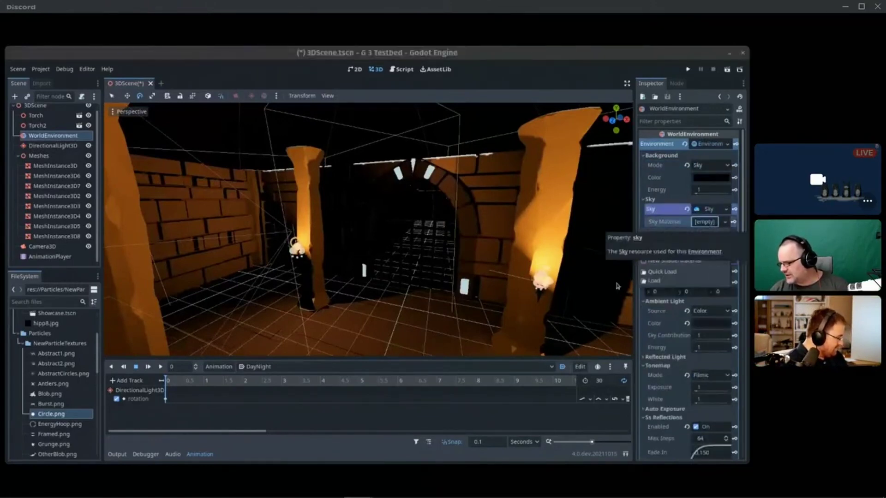
pyautogui.click(618, 67)
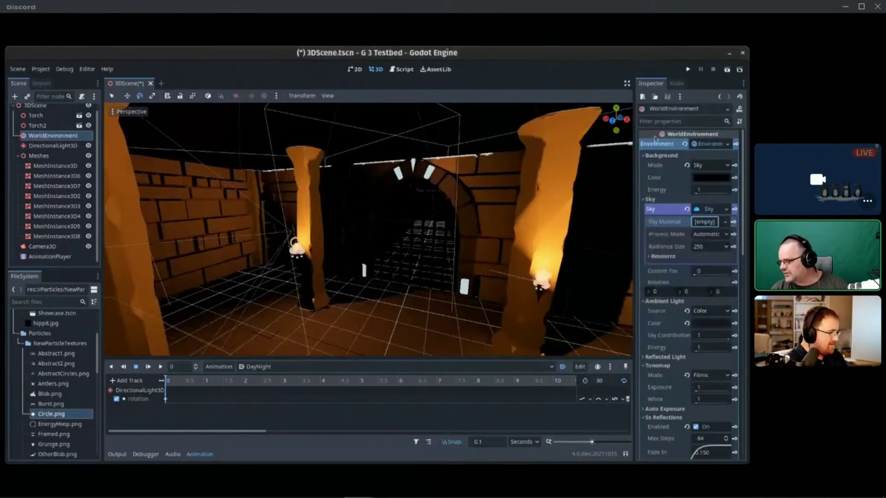
pyautogui.click(706, 223)
pyautogui.click(673, 239)
pyautogui.scroll(-6, 490, 255)
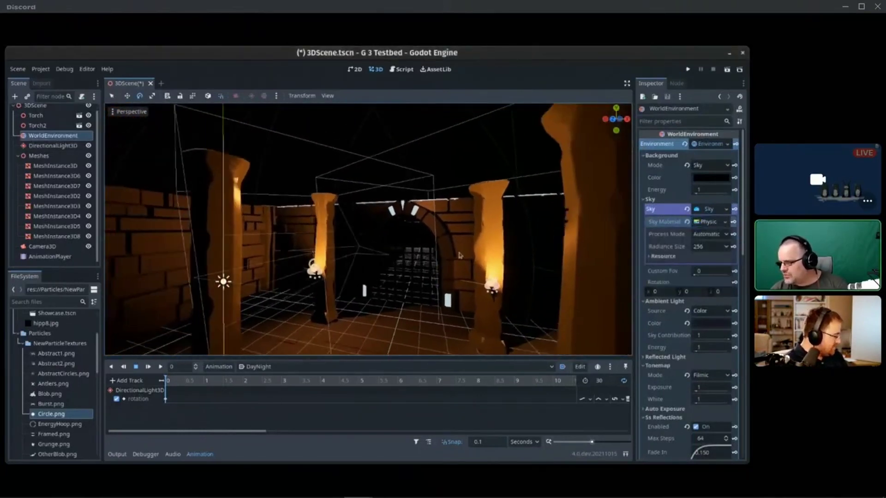
pyautogui.moveTo(189, 248); pyautogui.dragTo(137, 246, button='middle')
# Rotate the DirectionalLight3D so that its sunlight falls on the arched gate and the surrounding brick wall.
pyautogui.click(46, 145)
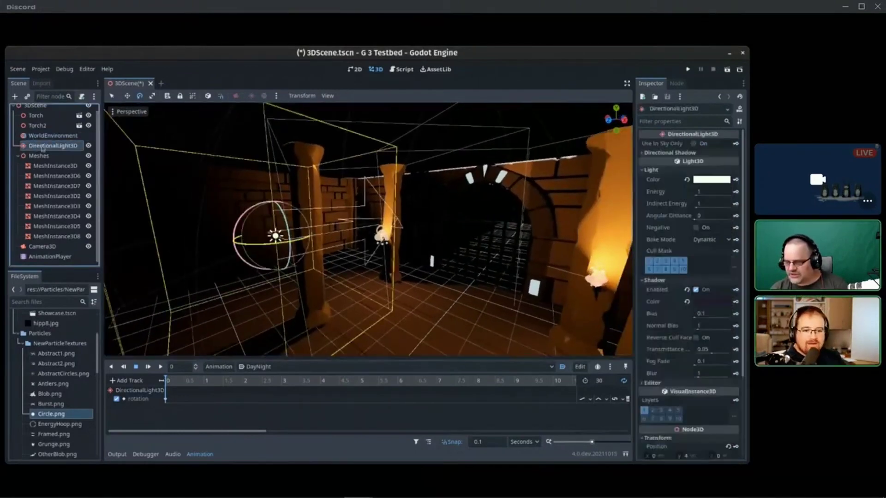
pyautogui.moveTo(242, 216); pyautogui.dragTo(254, 197)
pyautogui.moveTo(253, 197); pyautogui.dragTo(323, 182, button='middle')
pyautogui.press('w')
pyautogui.moveTo(323, 182); pyautogui.dragTo(254, 191, button='right')
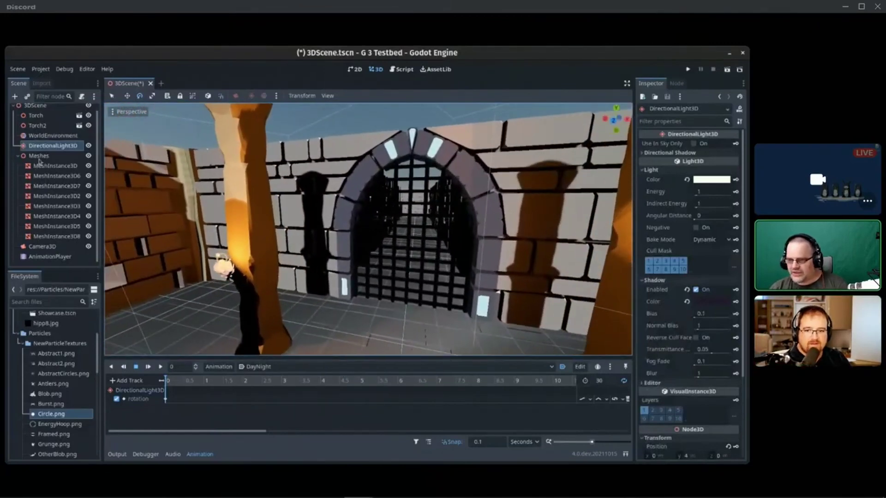
# Close the animation editor and enable Volumetric Fog in the WorldEnvironment's settings.
pyautogui.click(52, 135)
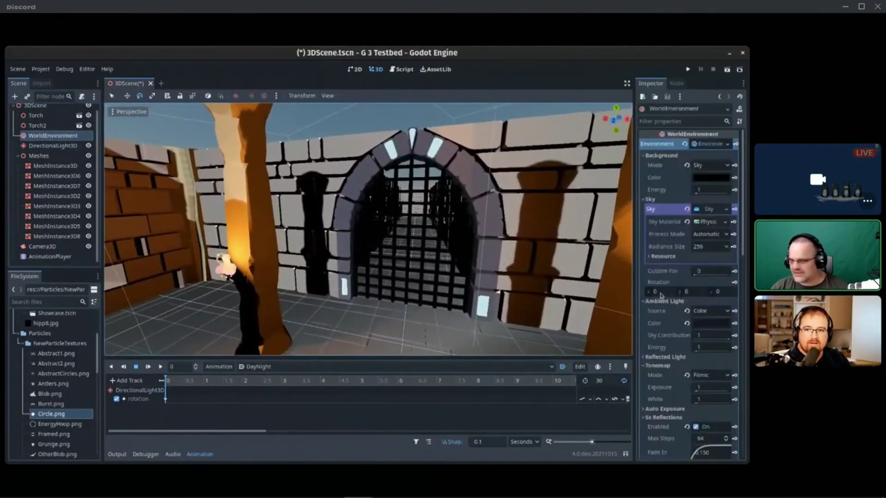
pyautogui.scroll(-10, 677, 339)
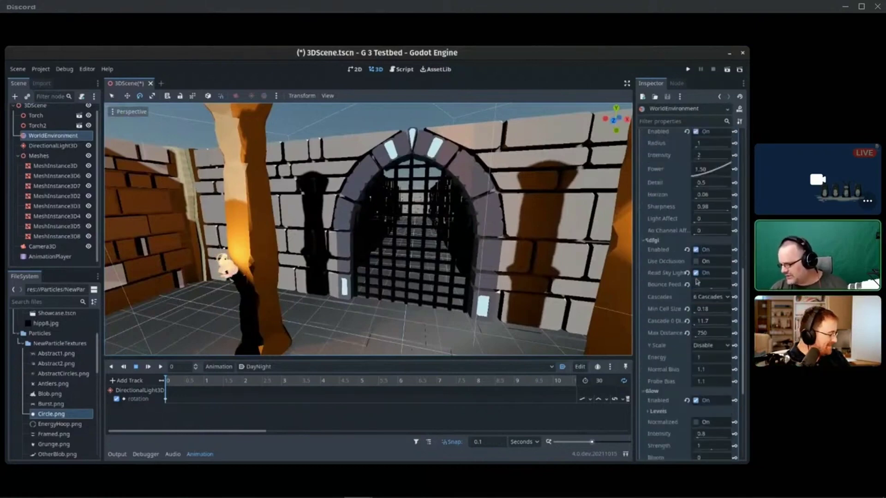
pyautogui.click(198, 455)
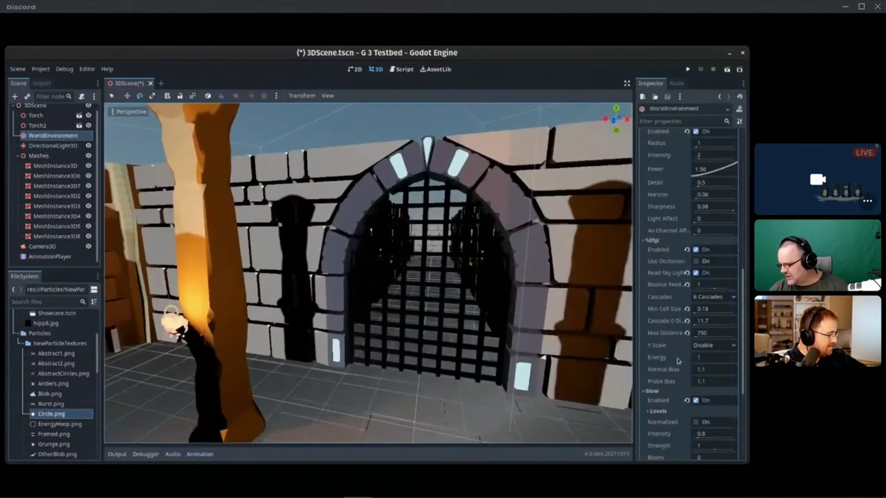
pyautogui.scroll(-5, 691, 370)
pyautogui.click(695, 373)
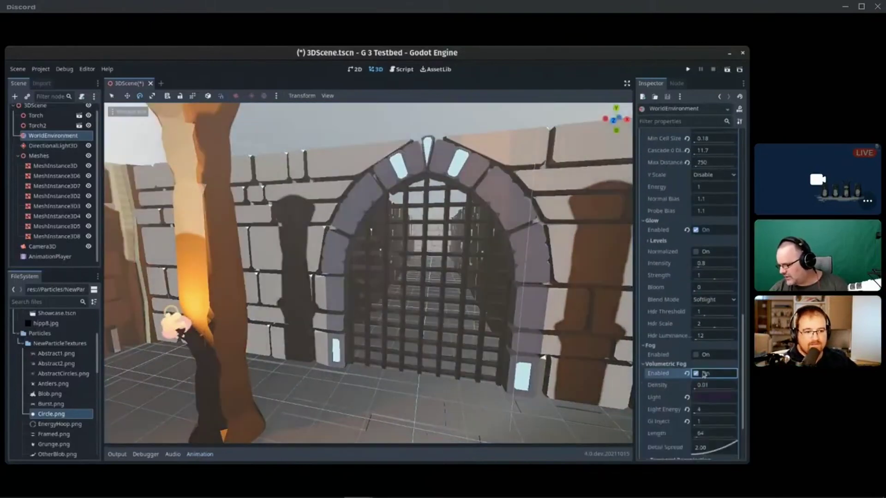
# Rotate the DirectionalLight3D around several axes to vary the sunlight angle through the volumetric fog.
pyautogui.press('s')
pyautogui.moveTo(368, 273)
pyautogui.mouseDown(button='right')
pyautogui.moveTo(323, 273)
pyautogui.moveTo(378, 273)
pyautogui.moveTo(369, 263)
pyautogui.mouseUp(button='right')
pyautogui.press('d')
pyautogui.moveTo(448, 323); pyautogui.dragTo(417, 327, button='right')
pyautogui.click(270, 291)
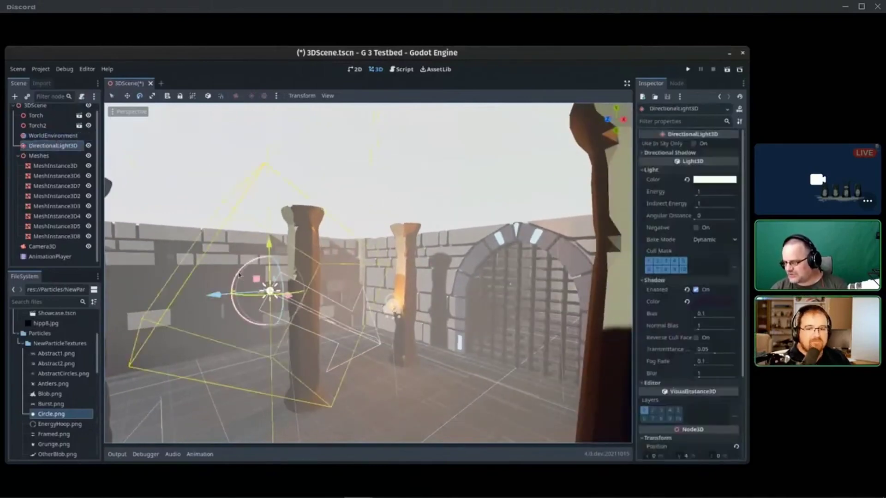
pyautogui.moveTo(239, 276); pyautogui.dragTo(316, 290)
pyautogui.press('a')
pyautogui.moveTo(316, 290); pyautogui.dragTo(407, 263, button='right')
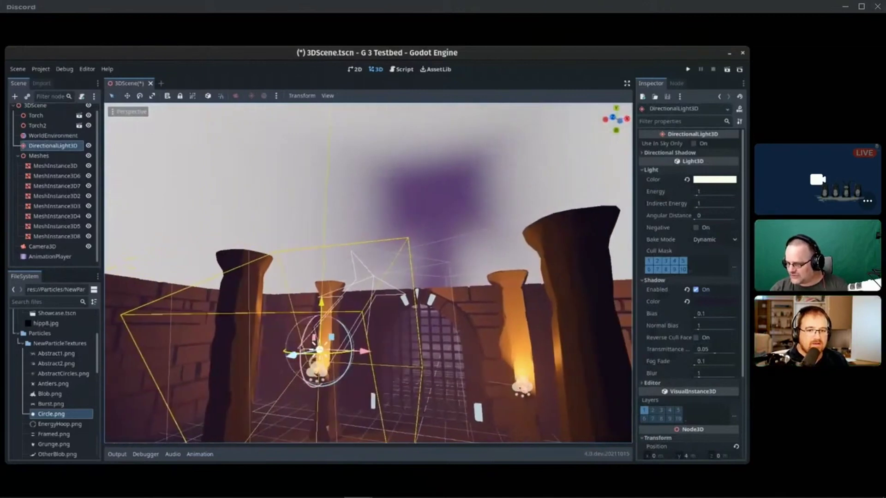
pyautogui.moveTo(295, 355); pyautogui.dragTo(332, 247)
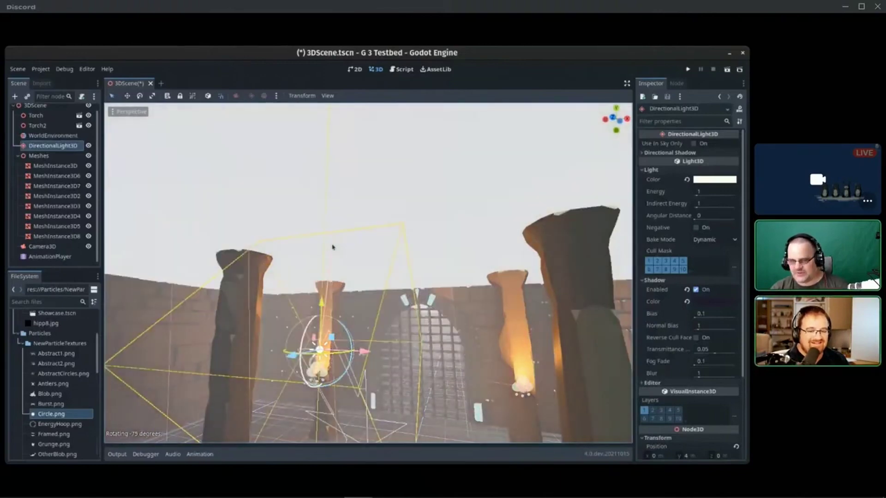
# Rotate the DirectionalLight3D to -45° on the X axis, changing how sunlight reaches the side wall behind the gate.
pyautogui.press('w')
pyautogui.moveTo(343, 310); pyautogui.dragTo(524, 224, button='right')
pyautogui.press('s')
pyautogui.press('w')
pyautogui.press('s')
pyautogui.press('s')
pyautogui.press('w')
pyautogui.press('w')
pyautogui.press('s')
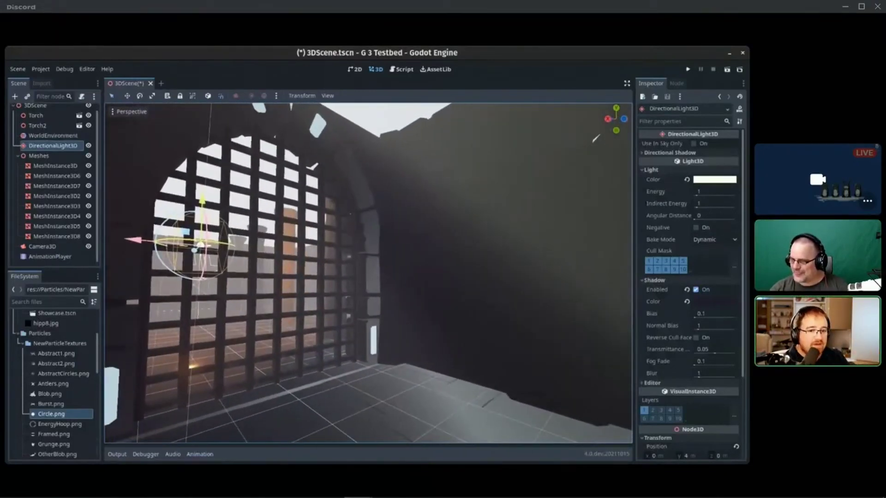
pyautogui.moveTo(508, 240); pyautogui.dragTo(529, 226, button='middle')
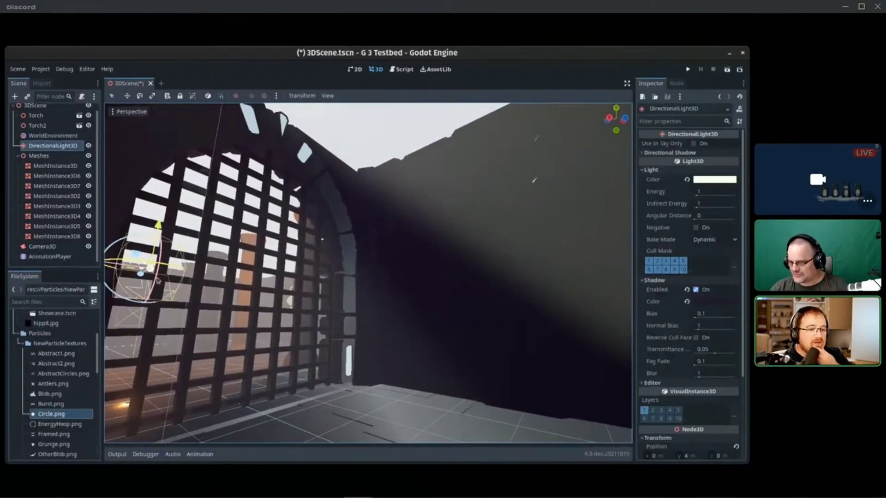
pyautogui.moveTo(155, 288); pyautogui.dragTo(201, 282)
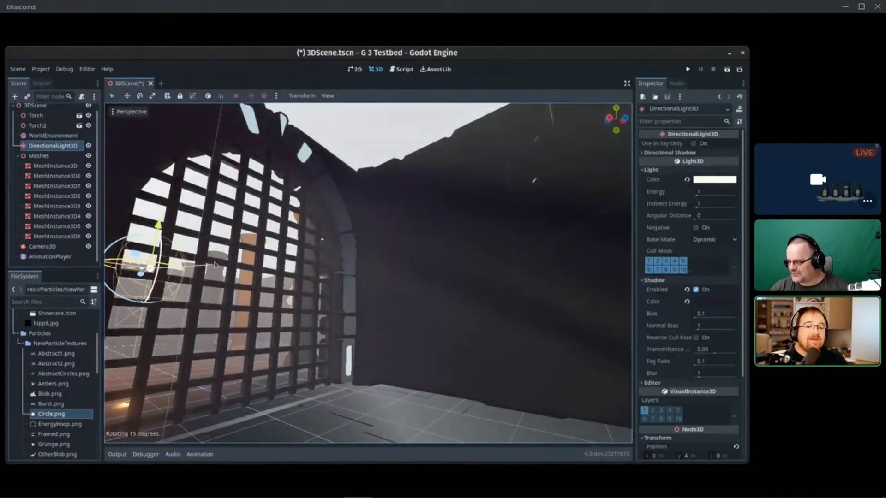
pyautogui.moveTo(225, 220); pyautogui.dragTo(207, 364)
# Examine the DirectionalLight3D's shadow and transform properties along with the lit gate area.
pyautogui.moveTo(207, 363); pyautogui.dragTo(409, 401, button='right')
pyautogui.scroll(-5, 672, 310)
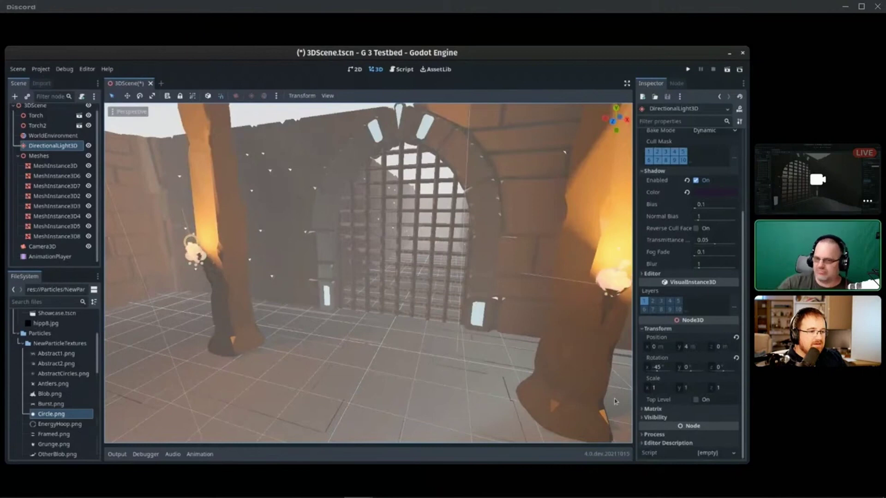
pyautogui.scroll(5, 681, 349)
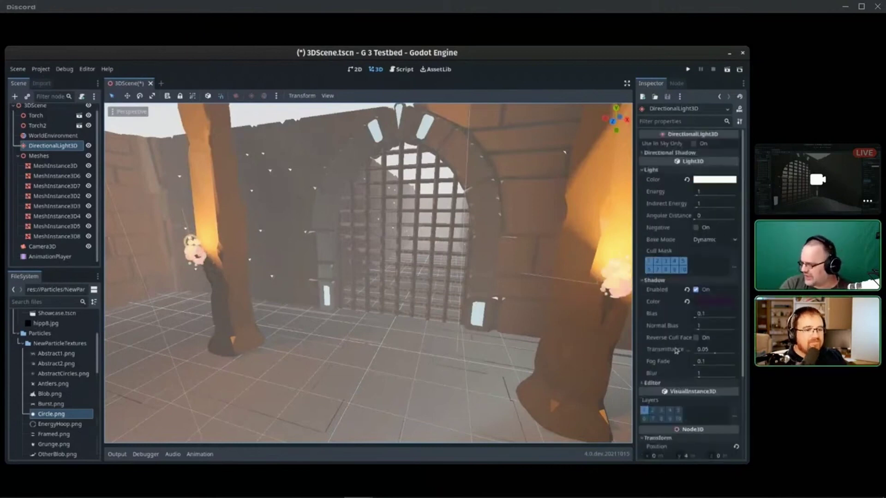
# Open the first Torch's scene for editing and, from inside it, open the Fire instance's scene.
pyautogui.scroll(-5, 685, 247)
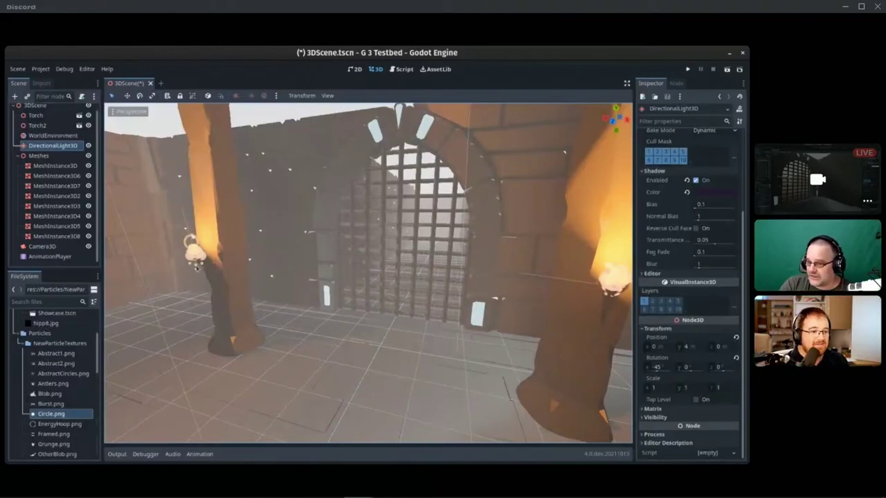
pyautogui.click(196, 262)
pyautogui.click(78, 125)
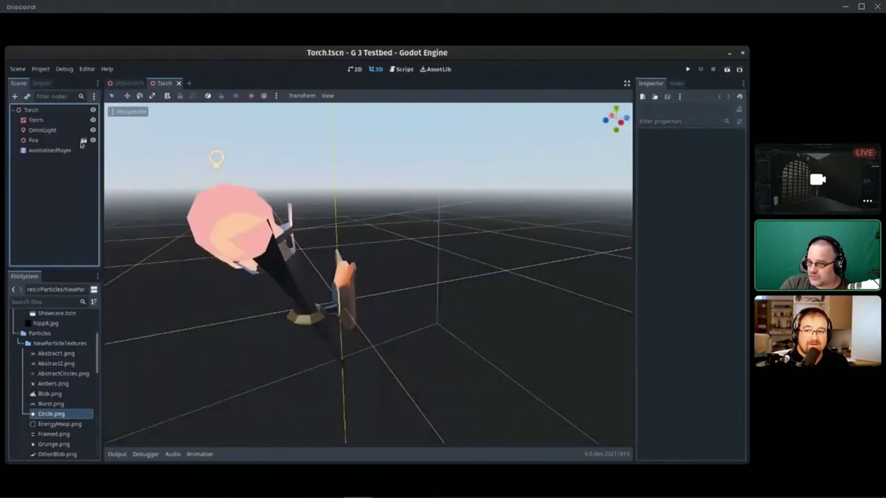
pyautogui.click(73, 140)
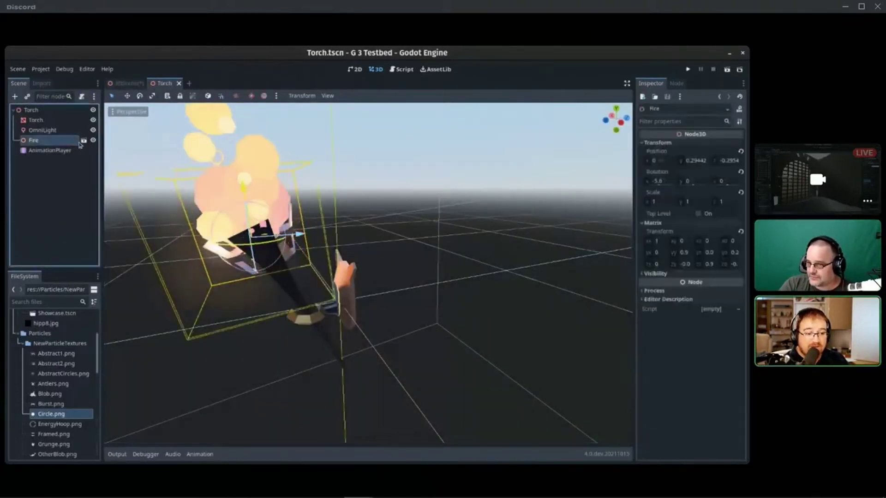
pyautogui.click(83, 140)
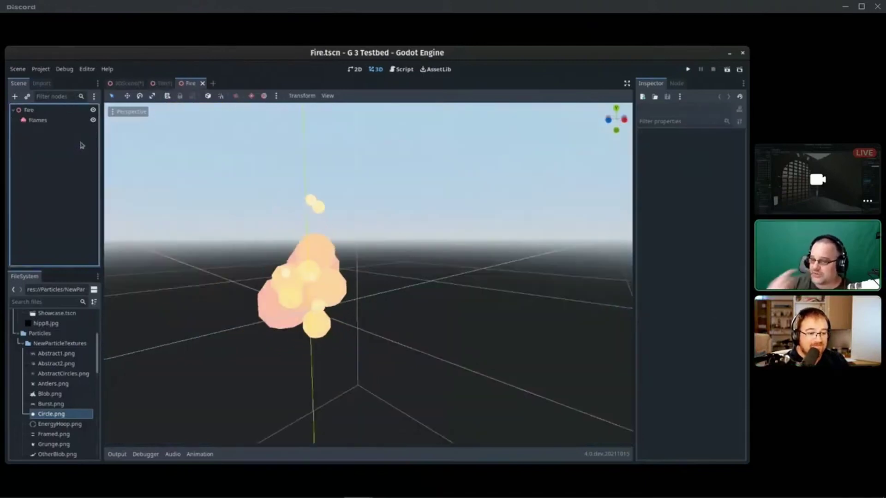
# Examine the Flames particle node's process material settings, its Pass 1 draw mesh and the material on that mesh.
pyautogui.click(37, 120)
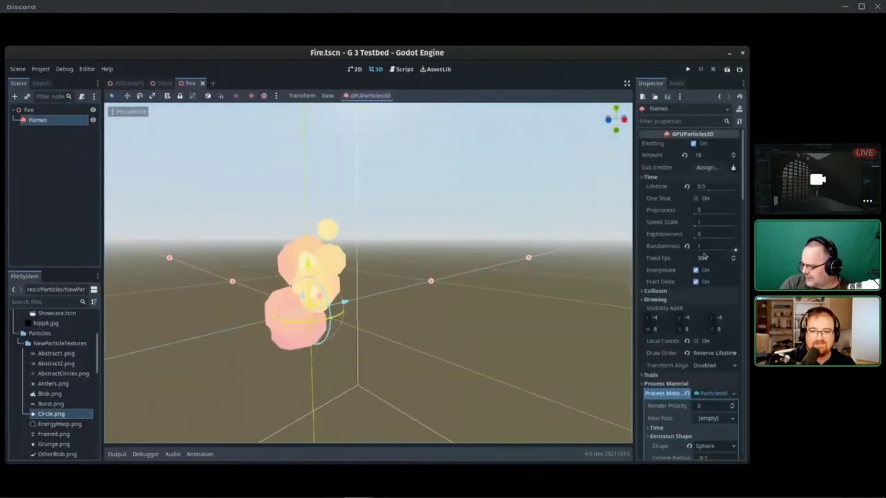
pyautogui.click(655, 299)
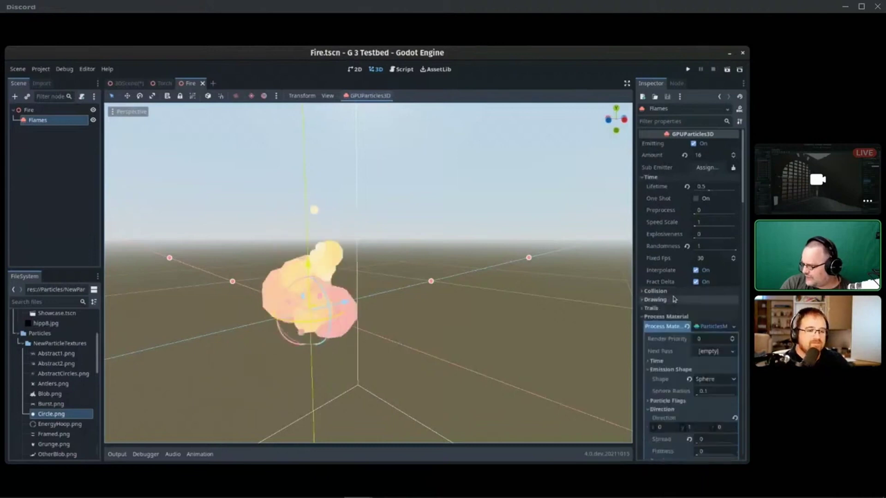
pyautogui.scroll(-5, 690, 223)
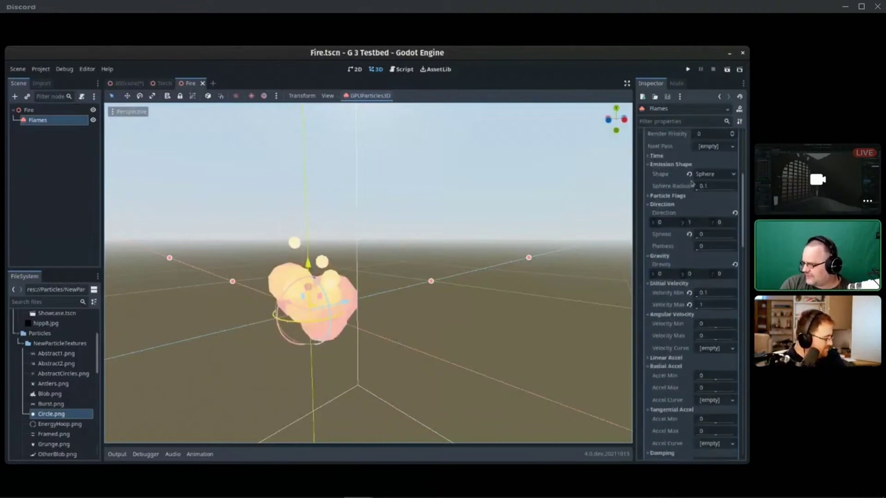
pyautogui.scroll(3, 679, 204)
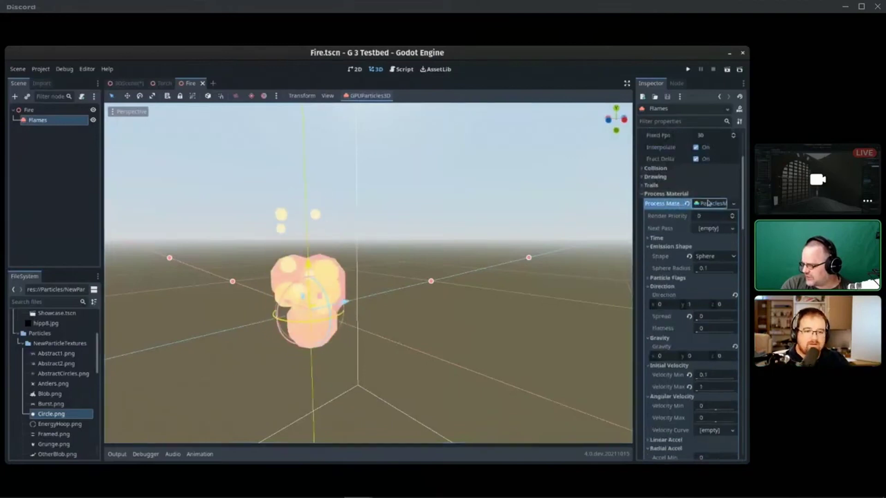
pyautogui.click(706, 203)
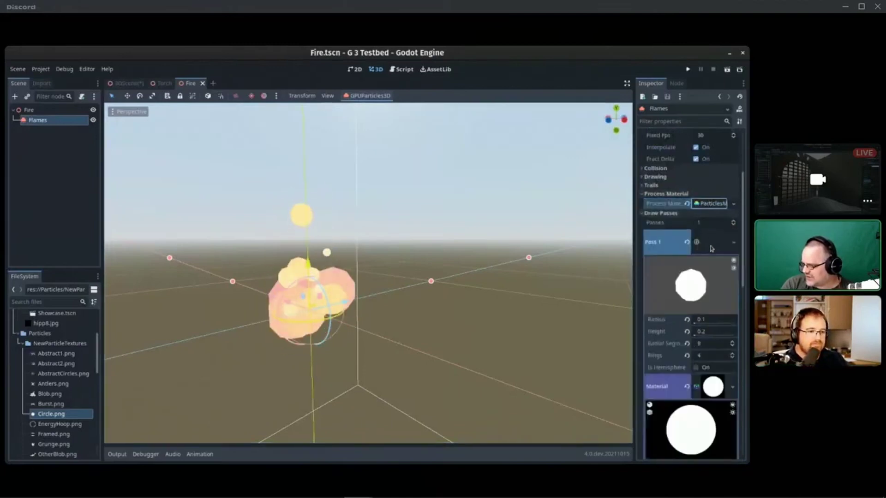
pyautogui.click(711, 249)
pyautogui.click(711, 248)
pyautogui.scroll(-3, 711, 268)
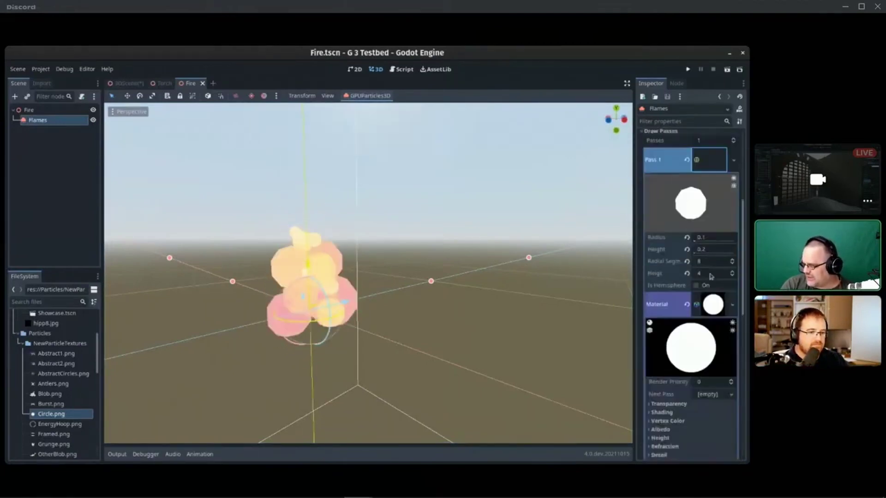
pyautogui.click(722, 308)
pyautogui.click(722, 308)
pyautogui.scroll(-4, 717, 301)
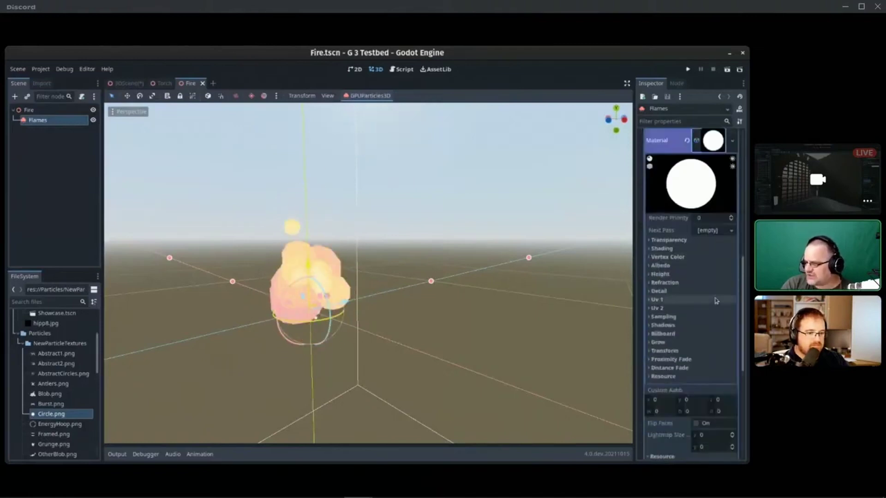
pyautogui.scroll(5, 718, 288)
pyautogui.scroll(3, 718, 288)
pyautogui.scroll(-10, 715, 279)
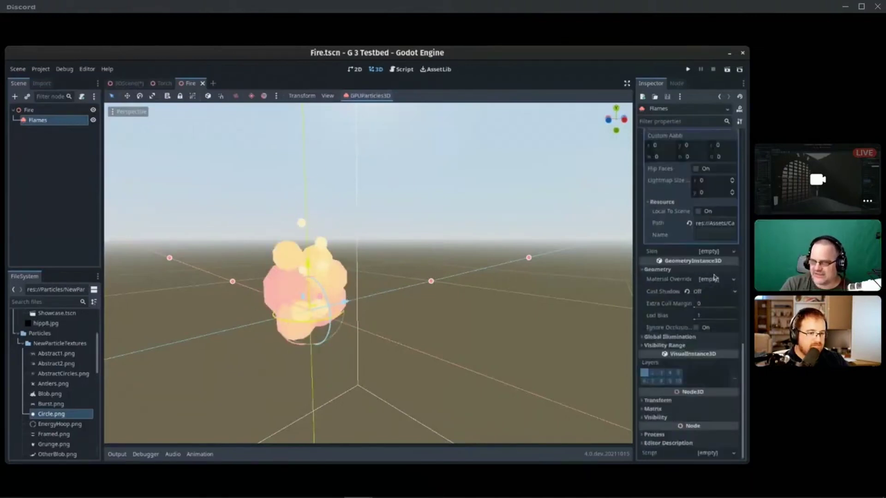
pyautogui.scroll(5, 715, 276)
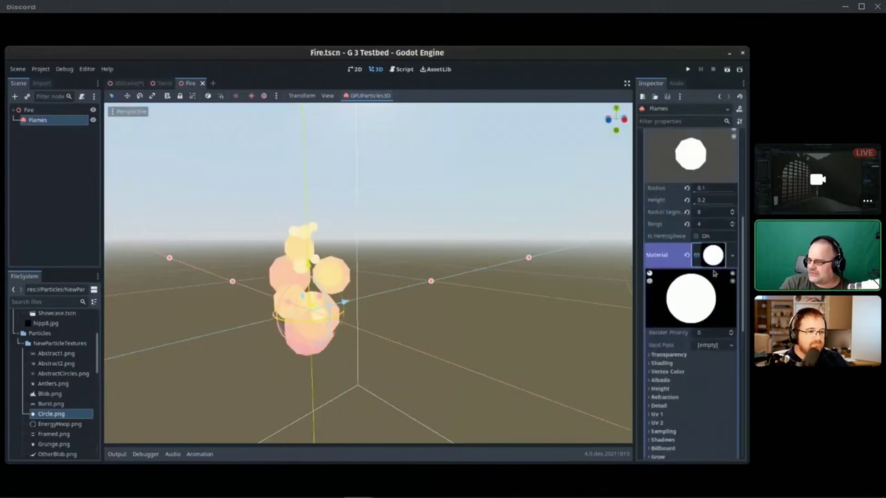
# Replace the Flames node's Pass 1 draw mesh with a new QuadMesh.
pyautogui.click(720, 97)
pyautogui.click(29, 110)
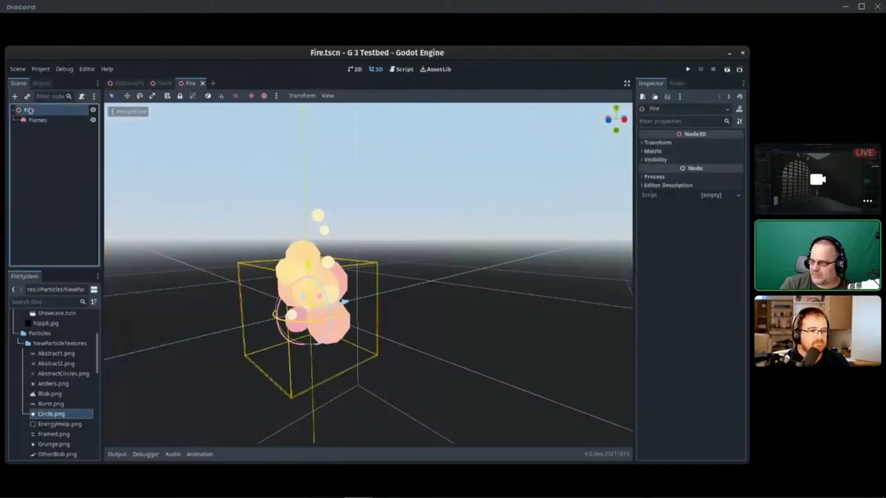
pyautogui.click(31, 119)
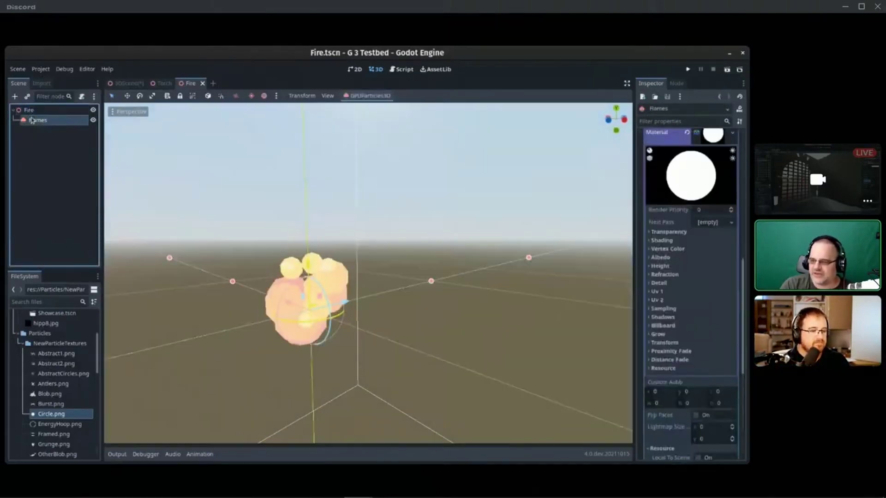
pyautogui.scroll(6, 684, 261)
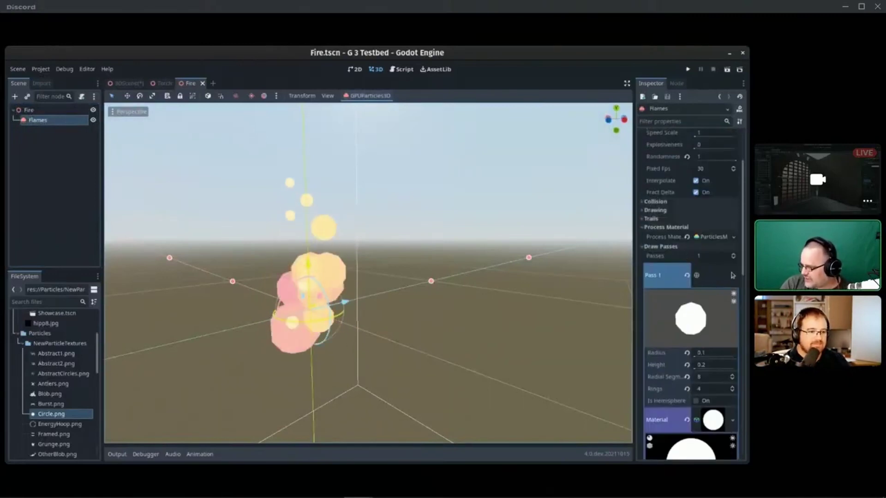
pyautogui.click(733, 276)
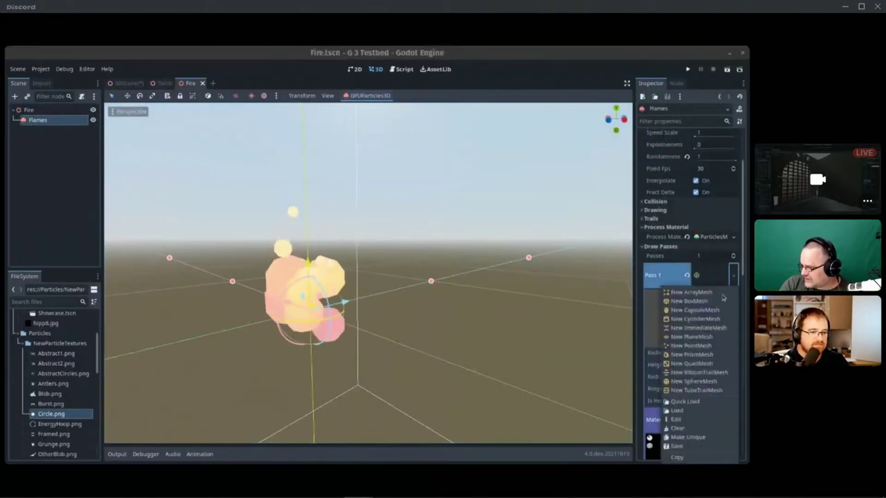
pyautogui.click(711, 365)
pyautogui.click(719, 280)
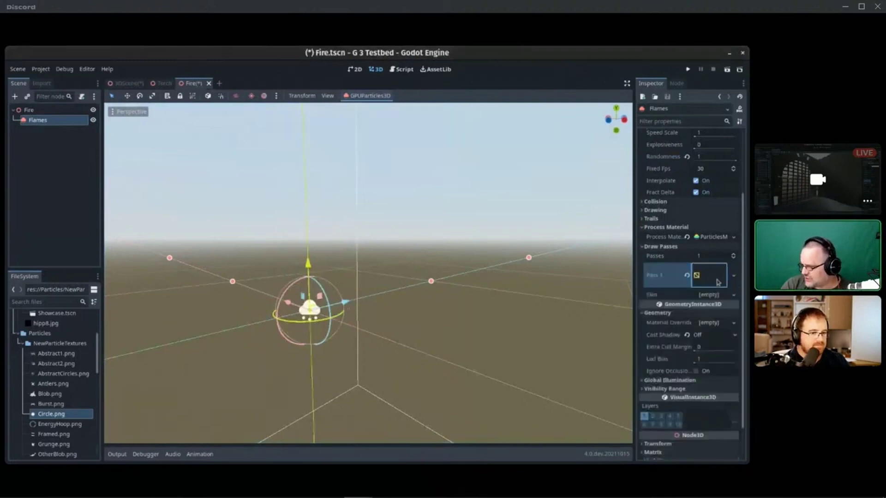
pyautogui.click(716, 295)
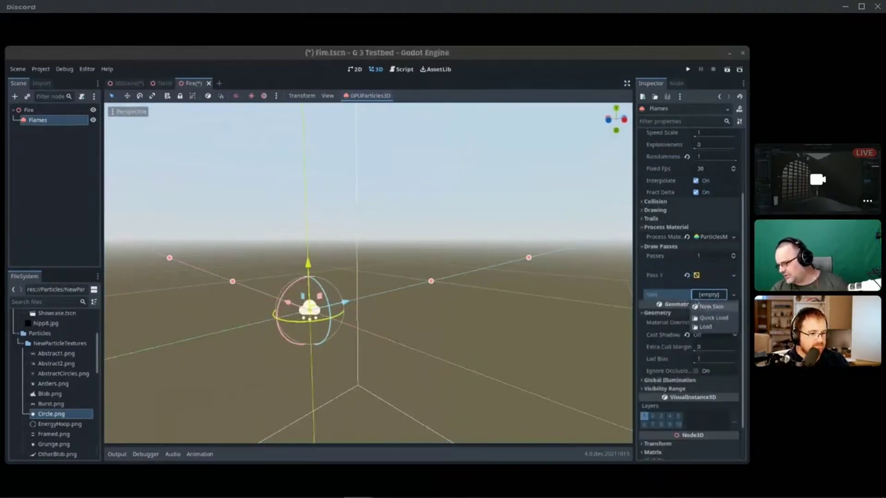
pyautogui.click(675, 297)
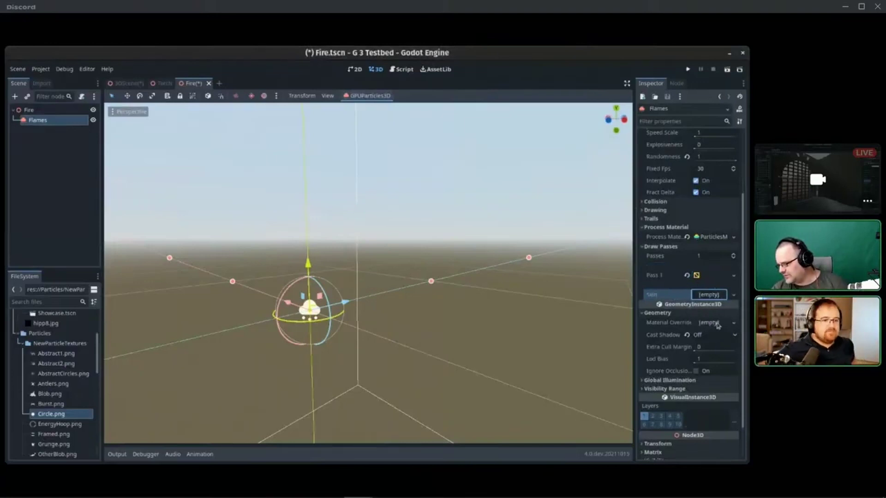
pyautogui.click(717, 323)
pyautogui.click(680, 321)
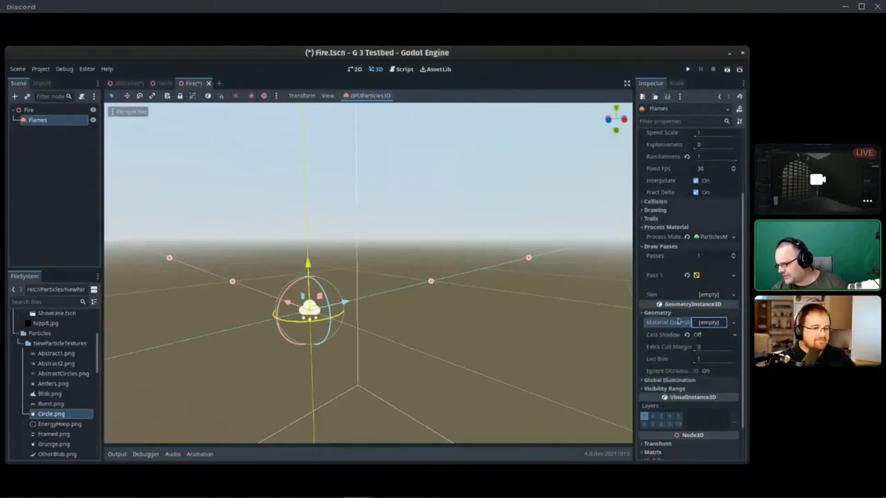
pyautogui.click(731, 277)
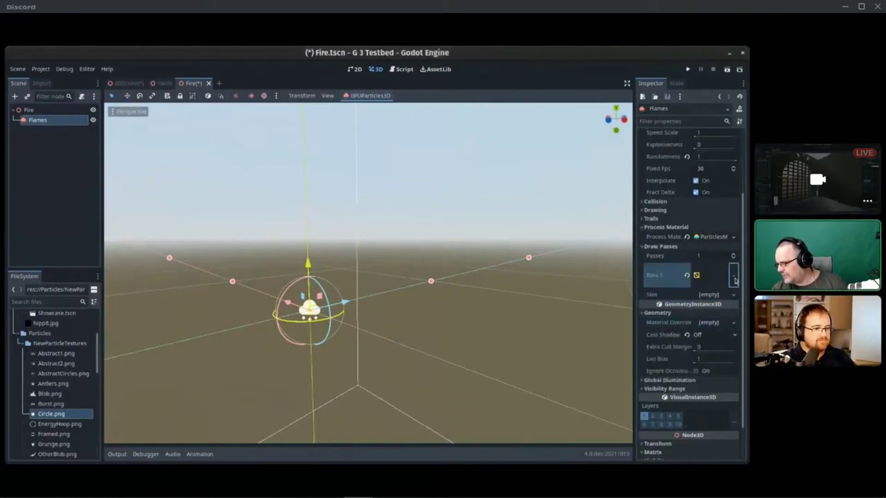
pyautogui.click(683, 277)
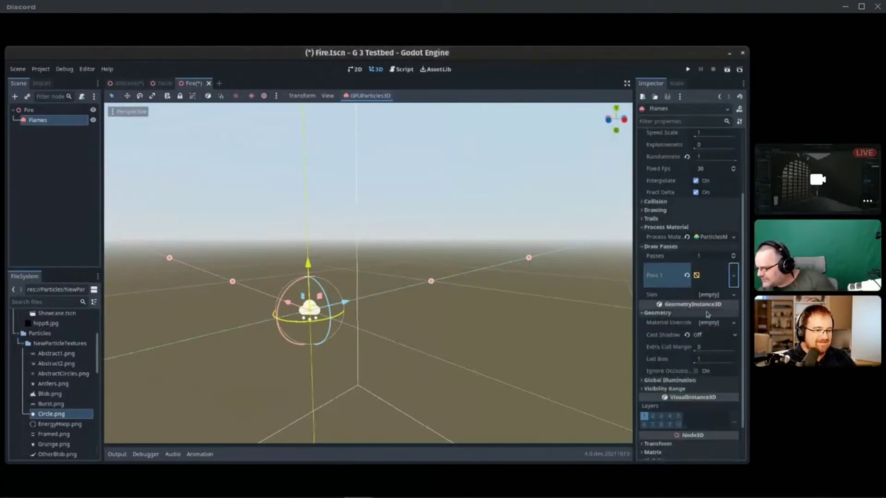
# Expand the Pass 1 quad mesh and give it a new StandardMaterial3D, opening the material's properties.
pyautogui.scroll(2, 708, 319)
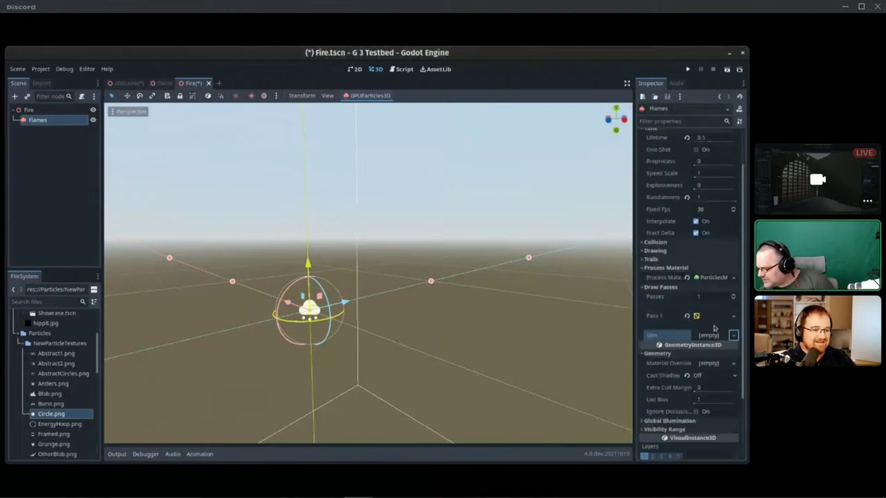
pyautogui.click(713, 321)
pyautogui.scroll(-1, 715, 369)
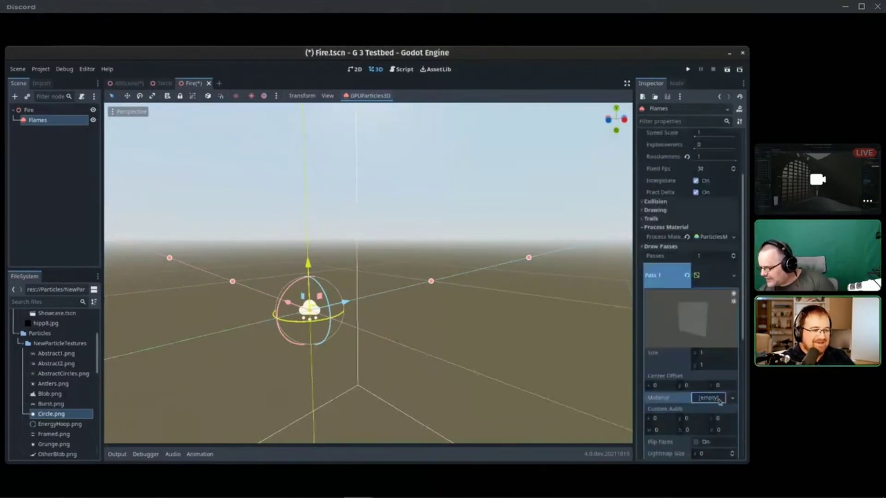
pyautogui.click(713, 398)
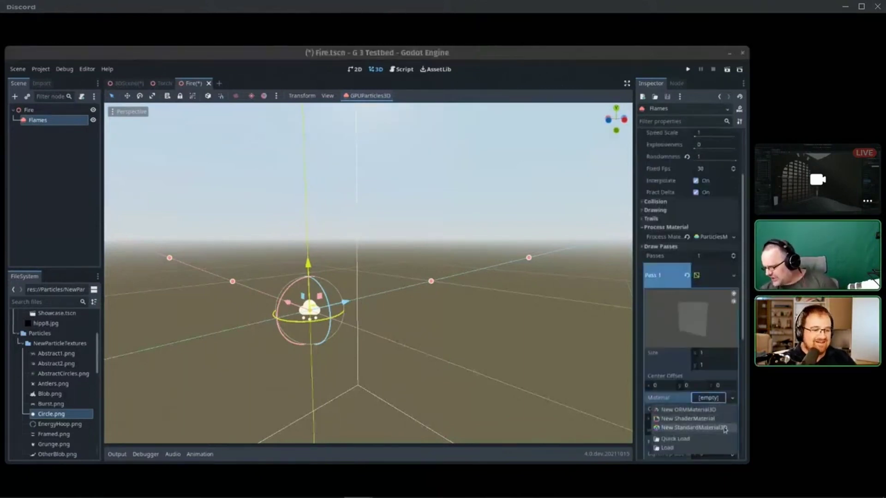
pyautogui.click(725, 429)
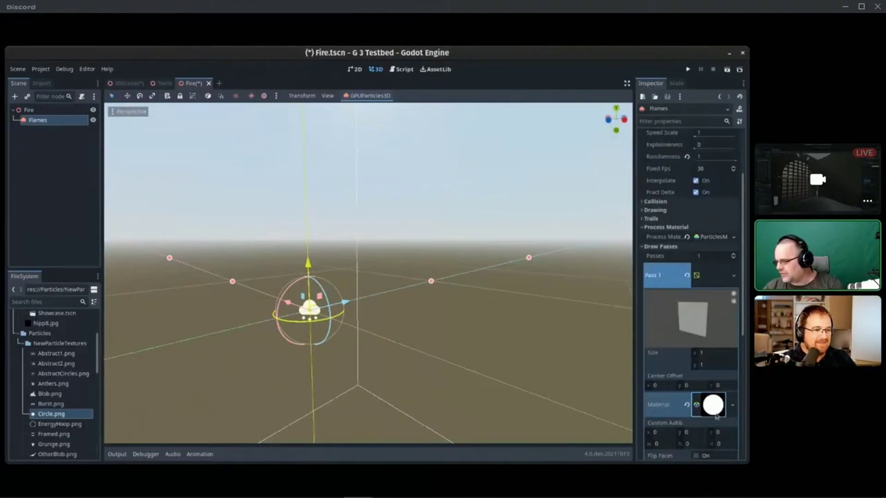
pyautogui.scroll(-10, 717, 417)
pyautogui.click(715, 203)
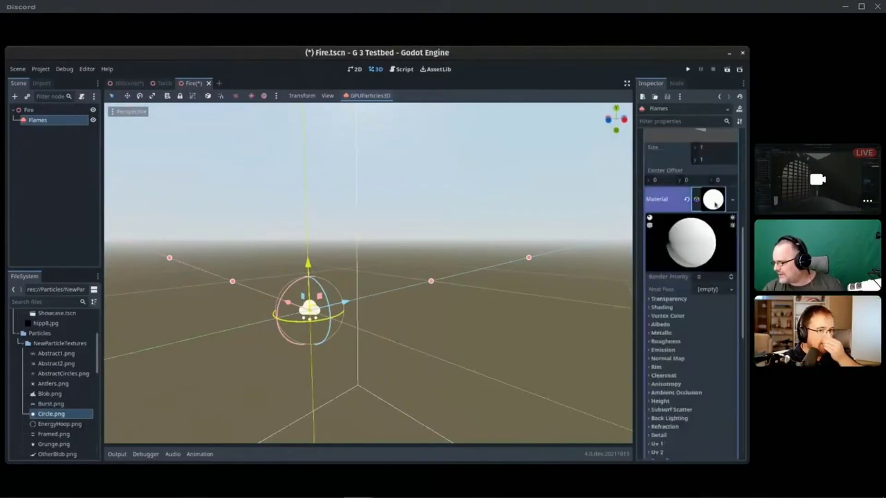
# Set the quad material's transparency to Alpha and its billboard mode to Particle Billboard.
pyautogui.click(676, 300)
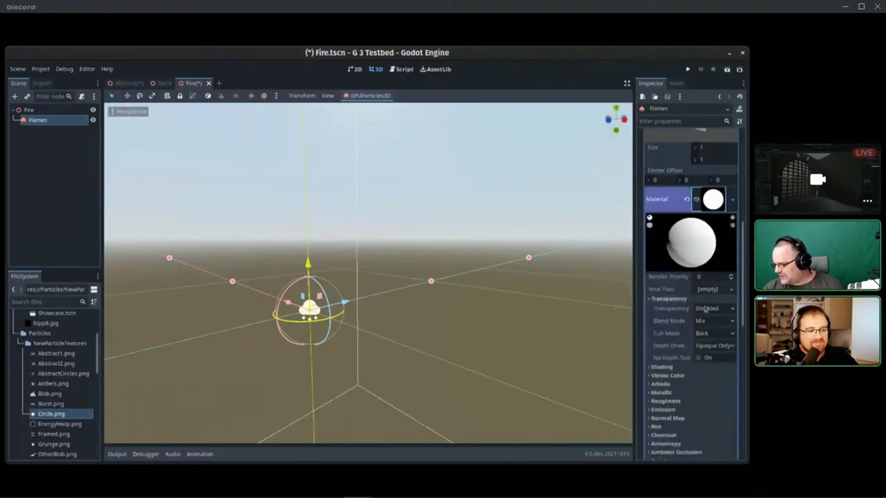
pyautogui.click(706, 310)
pyautogui.click(706, 323)
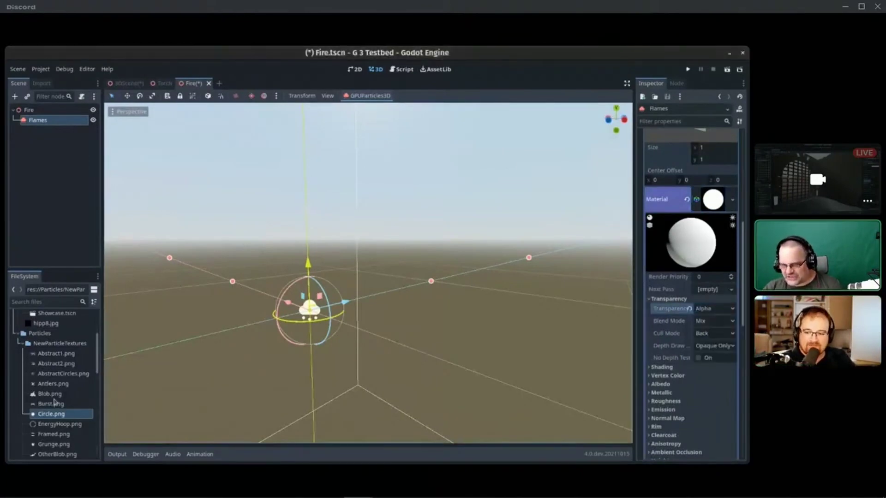
pyautogui.scroll(-5, 701, 360)
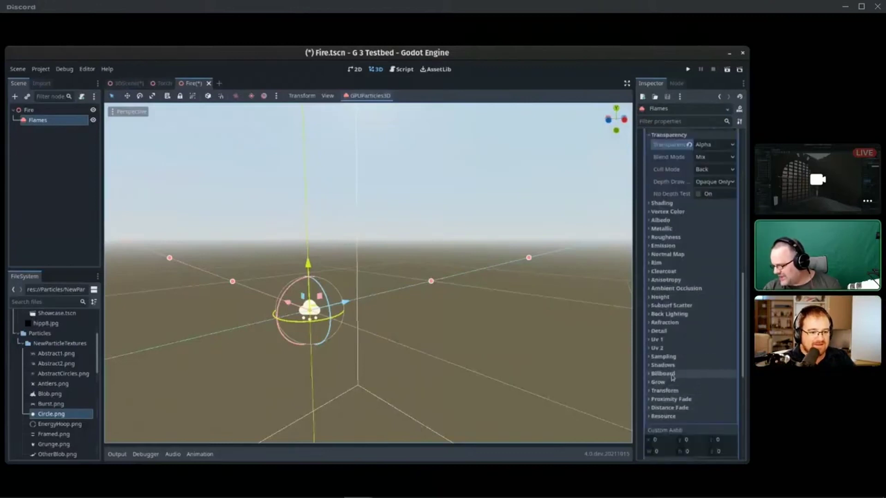
pyautogui.click(698, 374)
pyautogui.click(711, 384)
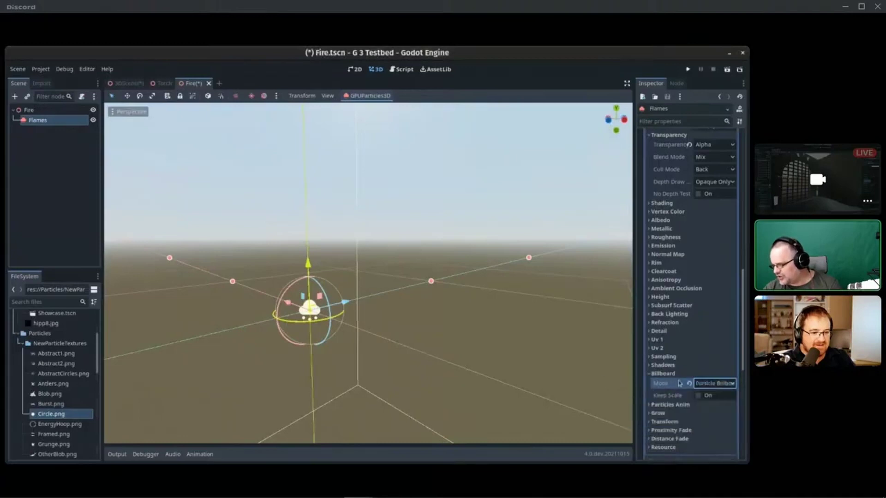
# Assign Circle.png from NewParticleTextures as the quad material's albedo texture.
pyautogui.moveTo(508, 387); pyautogui.dragTo(543, 388, button='middle')
pyautogui.moveTo(590, 300); pyautogui.dragTo(562, 302, button='middle')
pyautogui.scroll(3, 718, 273)
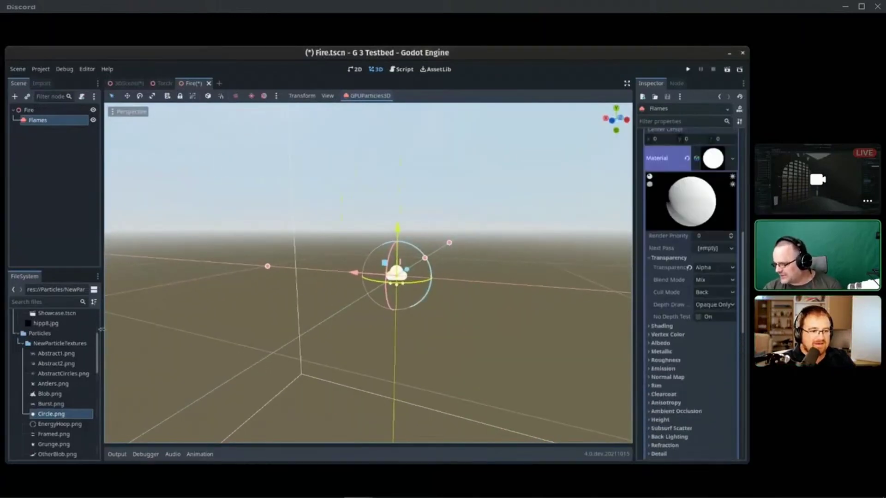
pyautogui.click(659, 342)
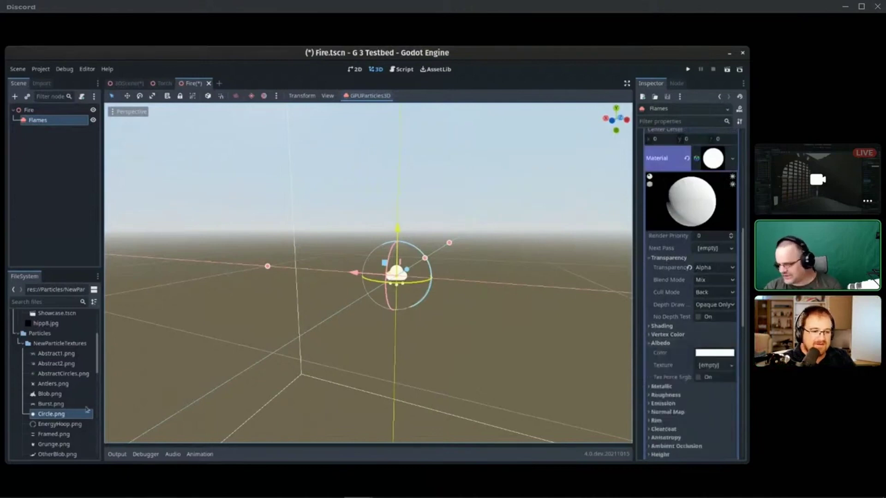
pyautogui.moveTo(63, 415); pyautogui.dragTo(714, 367)
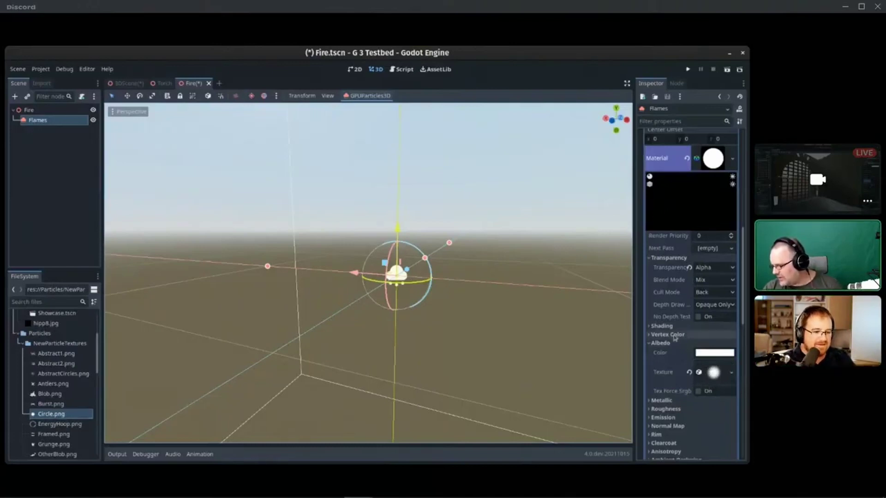
# Enable Vertex Color's Use As Albedo on the quad material and restart the Flames node's emission.
pyautogui.click(697, 335)
pyautogui.click(698, 344)
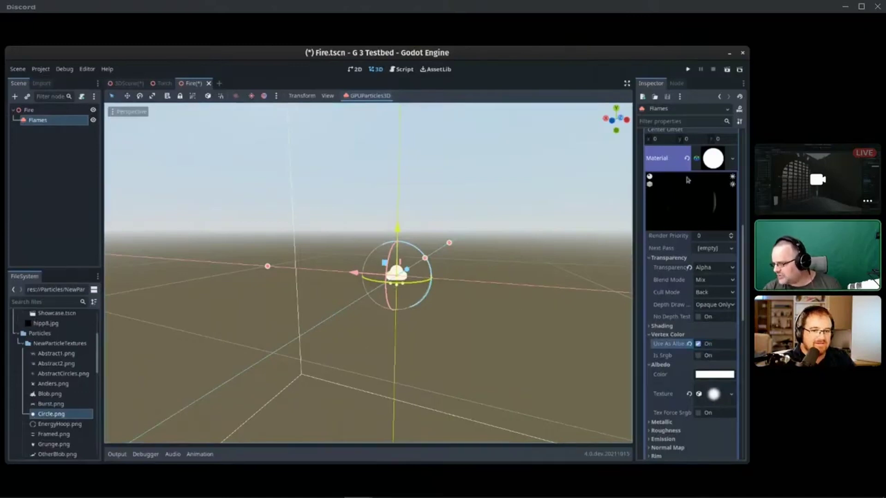
pyautogui.click(719, 97)
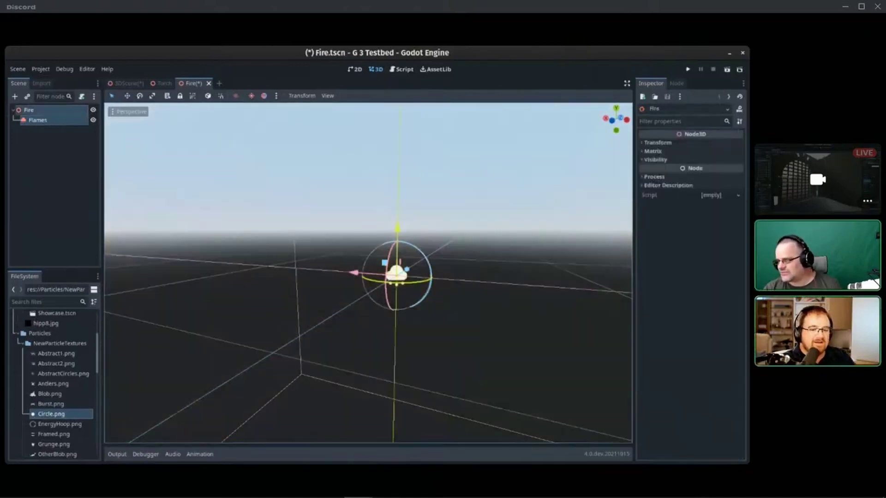
pyautogui.click(72, 121)
pyautogui.scroll(5, 696, 318)
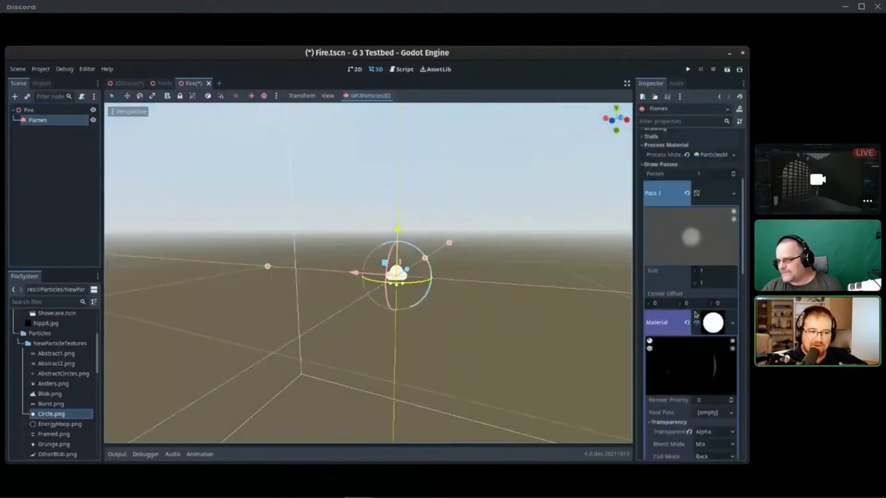
pyautogui.scroll(5, 696, 315)
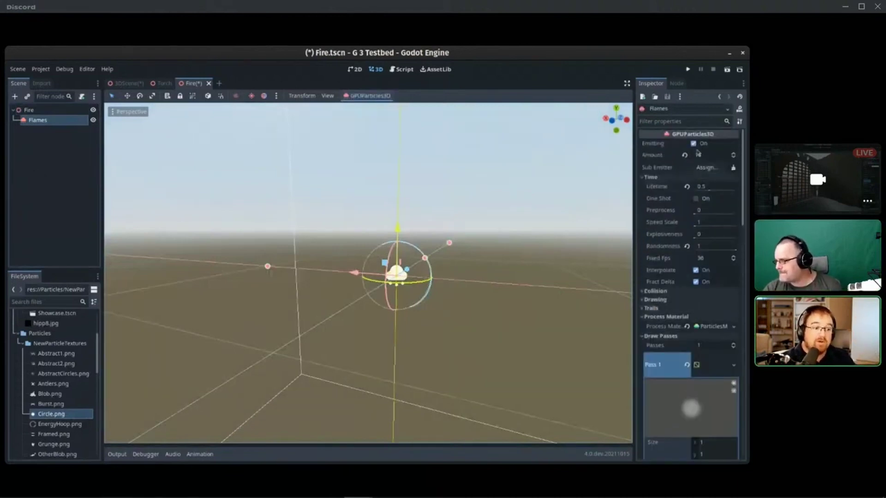
pyautogui.click(695, 144)
pyautogui.click(695, 144)
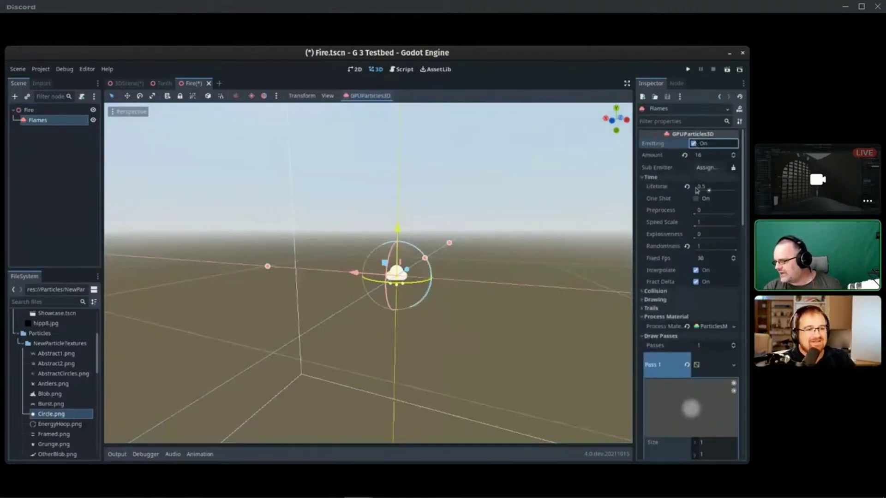
# Try disabling the quad material's transparency, and undo the quad mesh edits back to the original sphere-mesh flames.
pyautogui.scroll(-10, 667, 226)
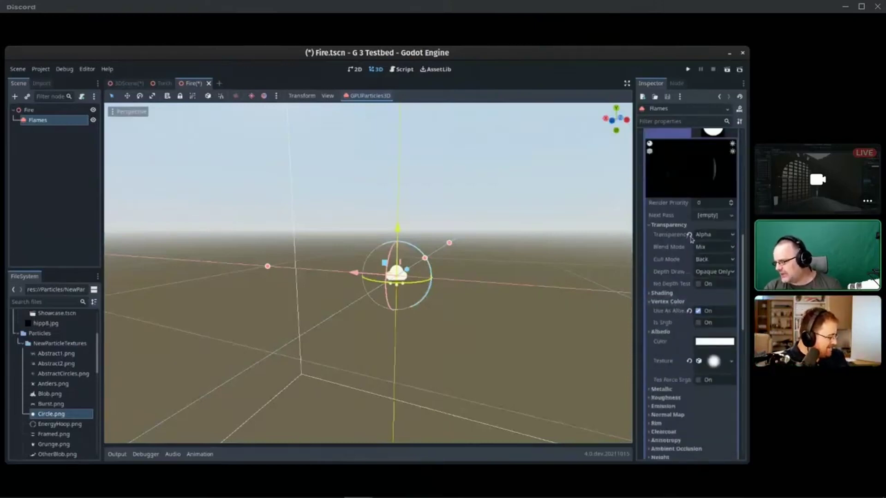
pyautogui.click(709, 236)
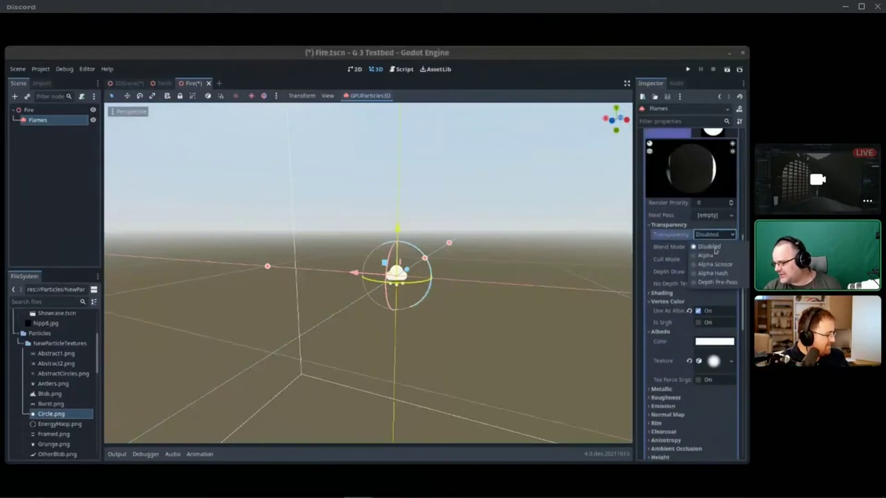
pyautogui.click(714, 240)
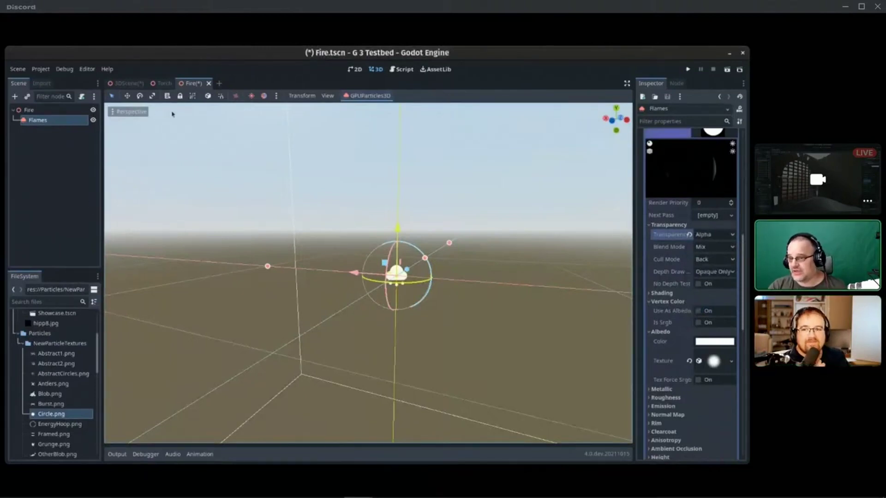
pyautogui.hotkey('ctrl', 's')
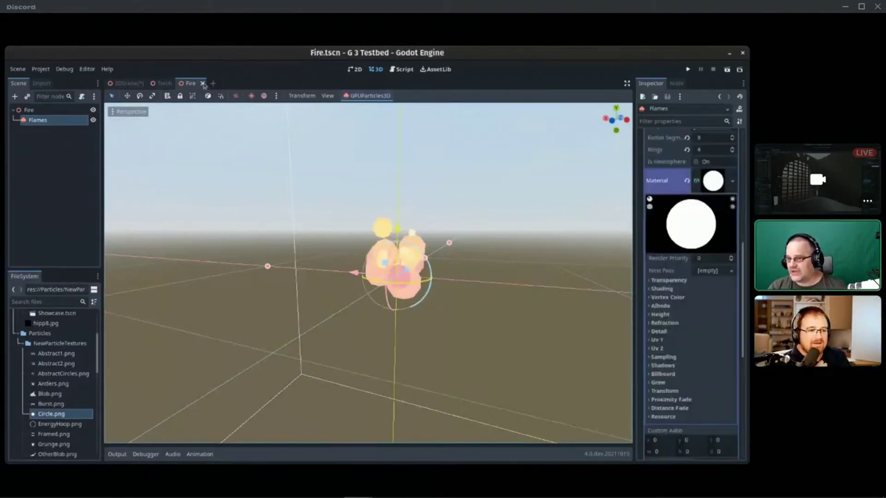
# Add a GPUParticlesAttractorSphere node as a child of the Fire node.
pyautogui.click(20, 109)
pyautogui.click(15, 96)
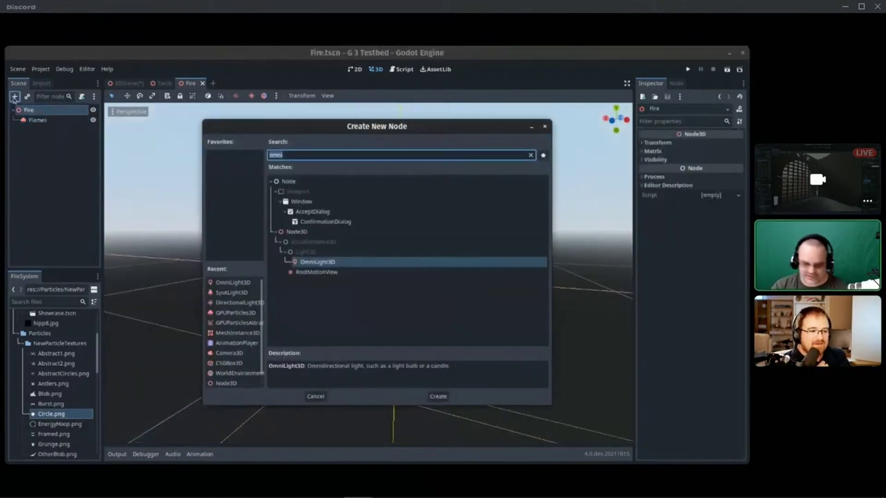
pyautogui.write('particle')
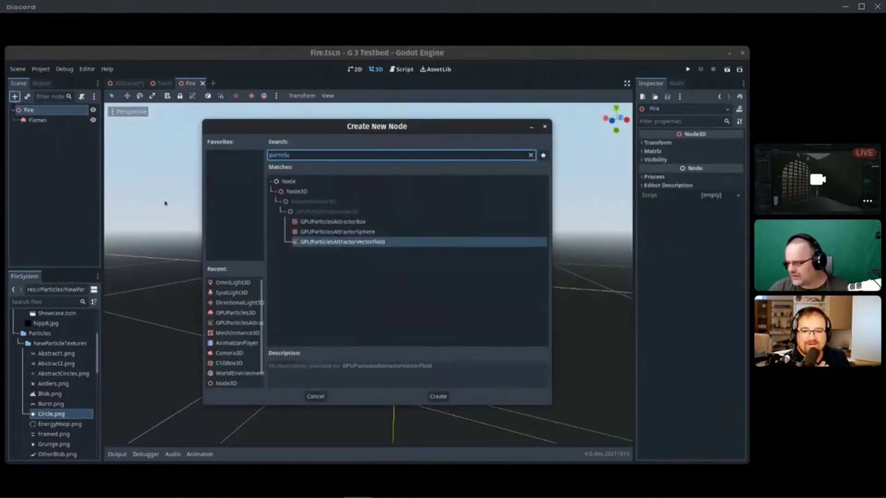
pyautogui.doubleClick(375, 234)
# Move the attractor sphere away from the flames along the Z axis.
pyautogui.moveTo(466, 279); pyautogui.dragTo(431, 296, button='middle')
pyautogui.moveTo(458, 294); pyautogui.dragTo(597, 292)
pyautogui.moveTo(557, 253); pyautogui.dragTo(395, 181)
# Expand the Flames node's process material and examine its particle settings, including Attractor Interaction.
pyautogui.click(38, 120)
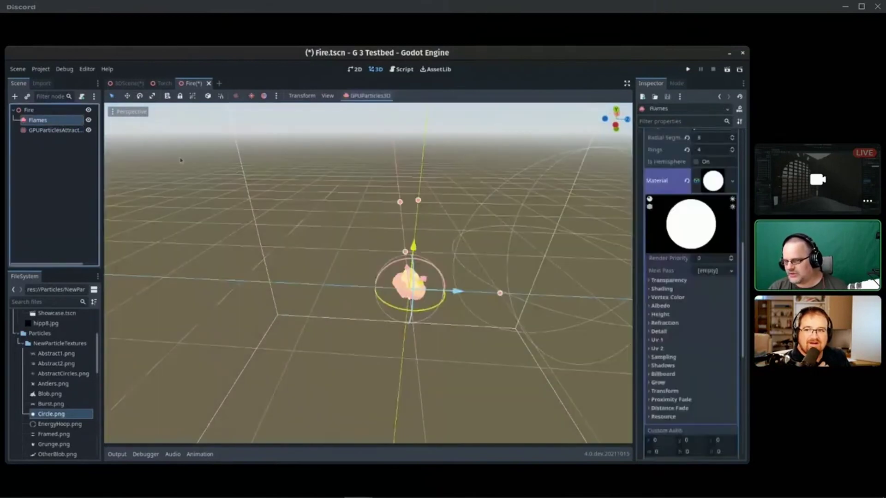
pyautogui.scroll(2, 692, 226)
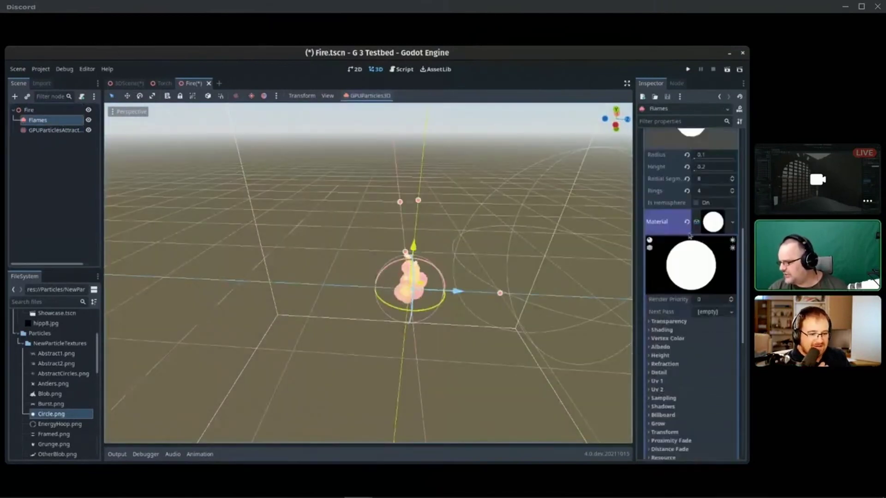
pyautogui.scroll(5, 709, 210)
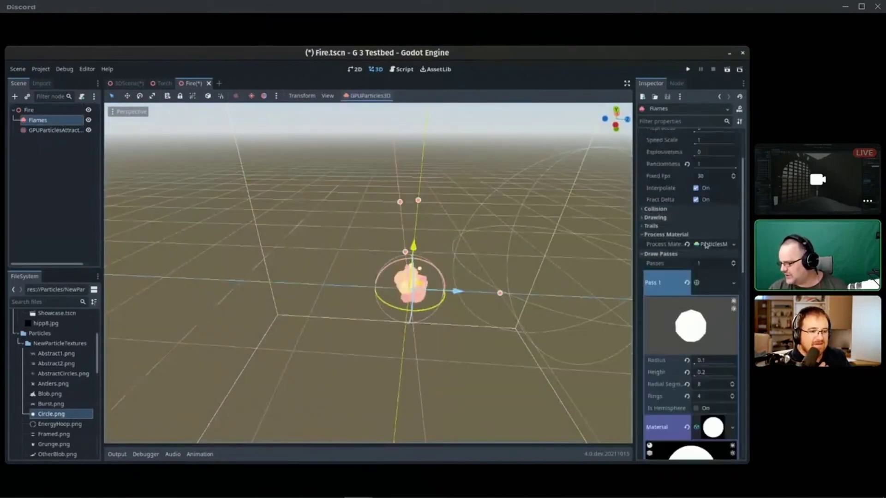
pyautogui.click(715, 283)
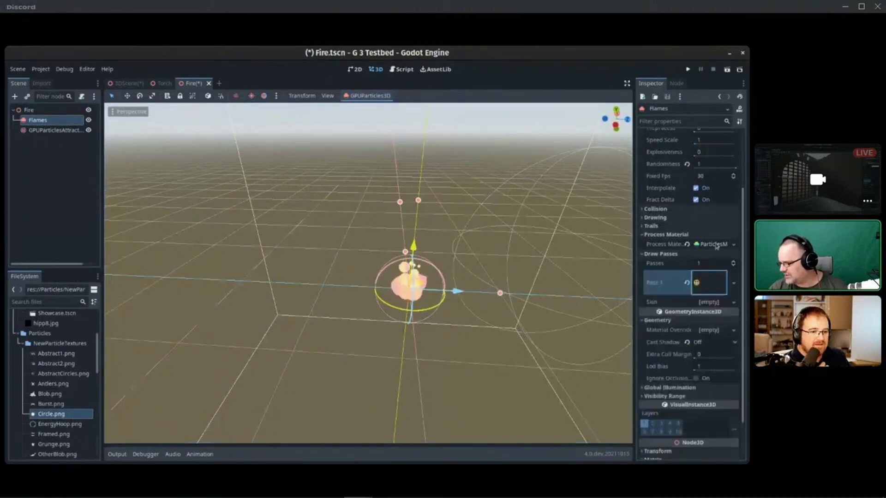
pyautogui.click(714, 245)
pyautogui.scroll(-12, 670, 334)
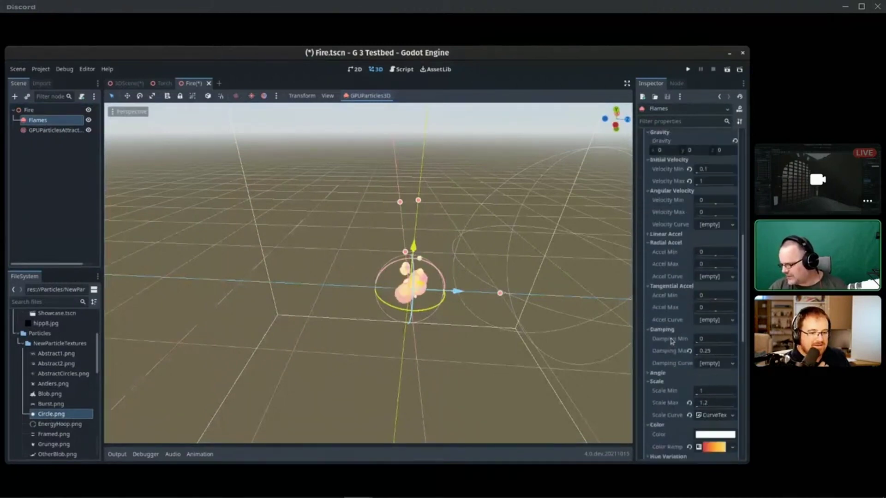
pyautogui.click(678, 382)
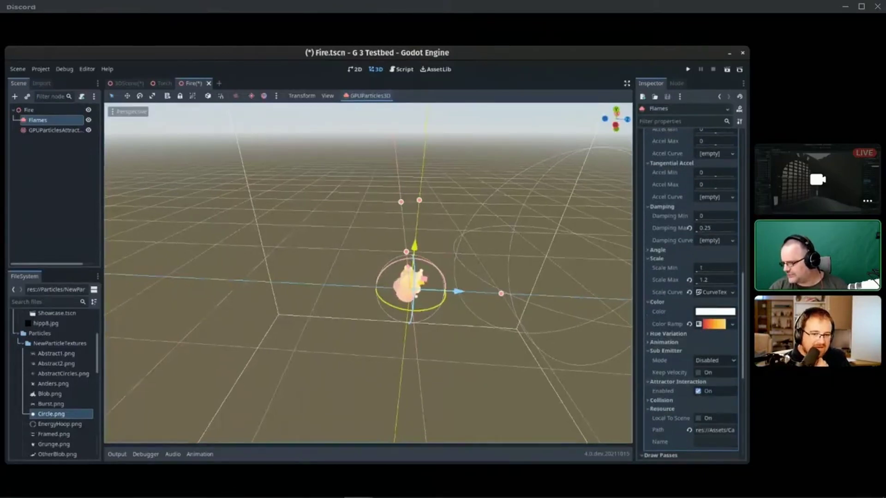
# Move the attractor sphere back along the Z axis near the flames and raise it slightly.
pyautogui.press('w')
pyautogui.moveTo(508, 323); pyautogui.dragTo(516, 305, button='right')
pyautogui.moveTo(244, 217); pyautogui.dragTo(257, 217, button='right')
pyautogui.press('a')
pyautogui.click(49, 131)
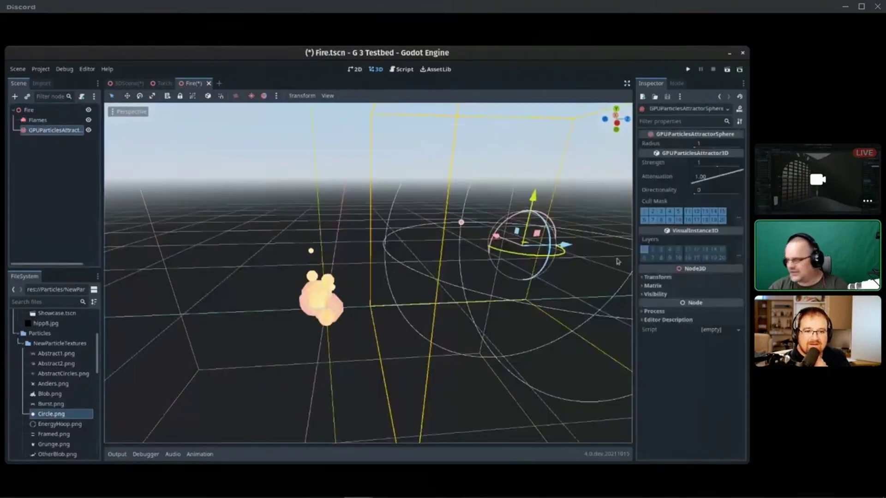
pyautogui.moveTo(569, 247); pyautogui.dragTo(414, 236)
pyautogui.moveTo(375, 201); pyautogui.dragTo(375, 192)
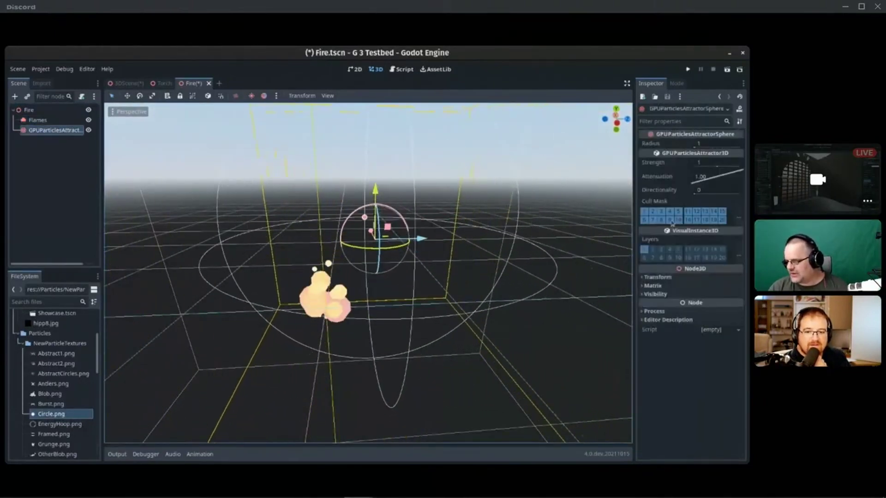
# Set the attractor sphere's Strength to 2 and its Attenuation curve to Zero.
pyautogui.click(712, 164)
pyautogui.write('2')
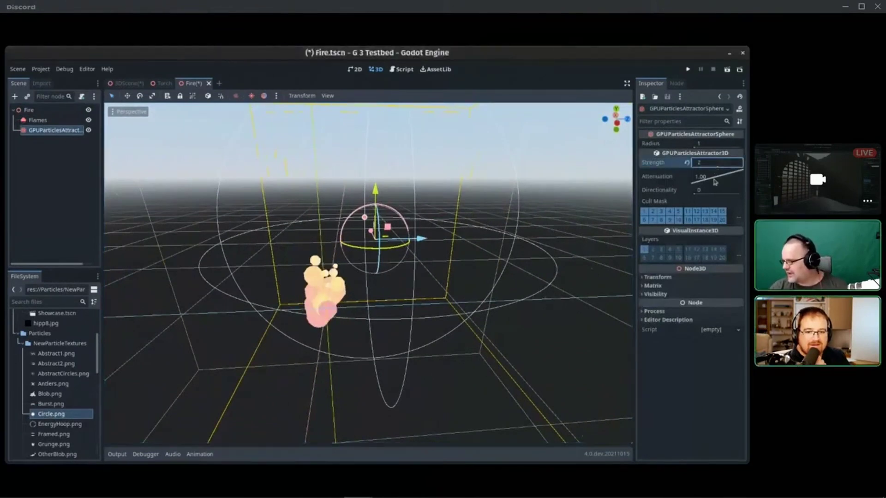
pyautogui.rightClick(714, 179)
pyautogui.click(728, 205)
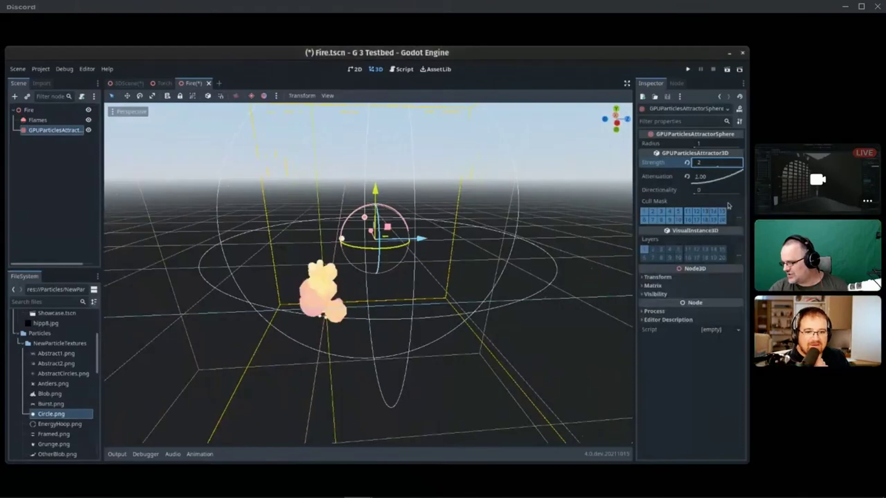
pyautogui.rightClick(714, 185)
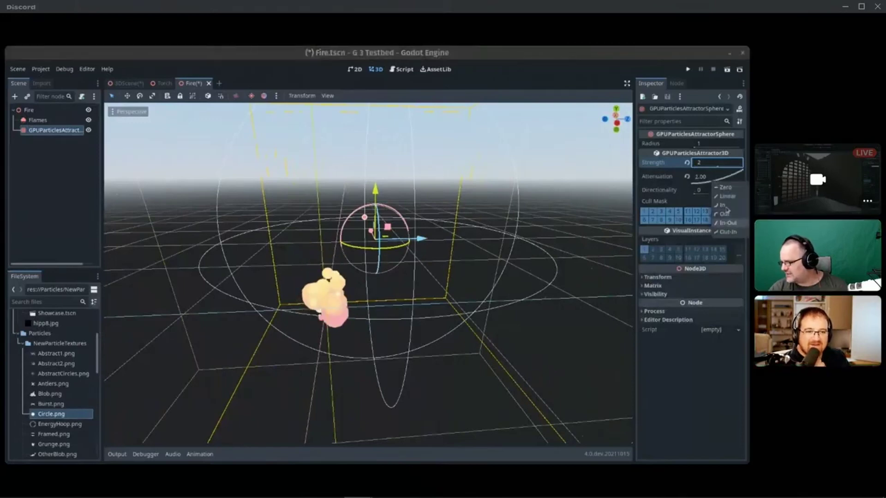
pyautogui.click(725, 187)
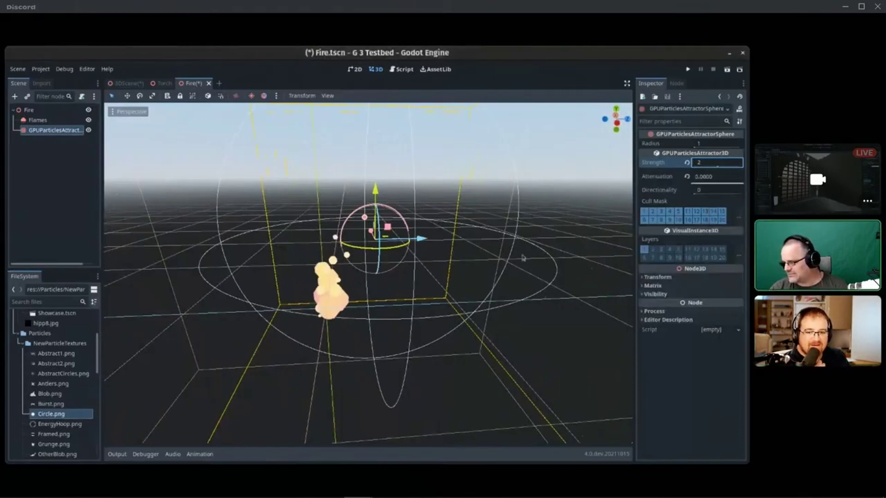
# Raise the attractor sphere slightly and shift it along the X axis away from the flames.
pyautogui.moveTo(459, 277); pyautogui.dragTo(560, 263, button='middle')
pyautogui.moveTo(363, 285); pyautogui.dragTo(349, 284, button='middle')
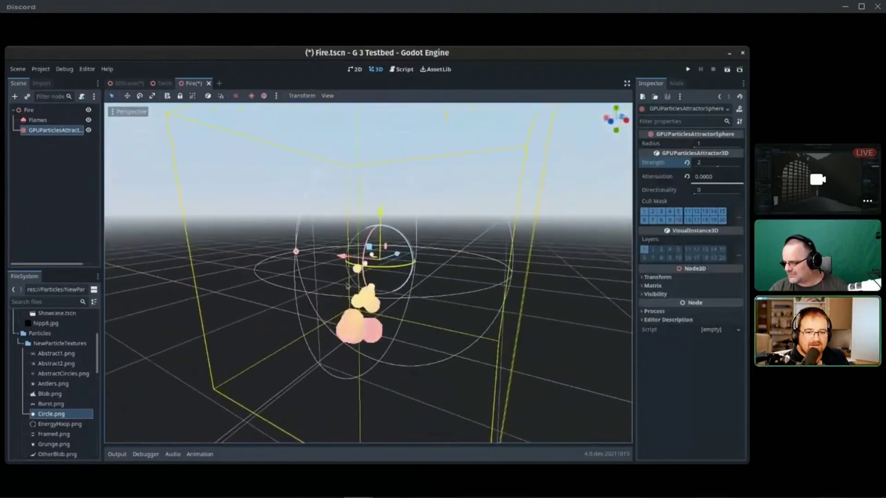
pyautogui.moveTo(380, 212)
pyautogui.mouseDown()
pyautogui.moveTo(384, 287)
pyautogui.moveTo(384, 203)
pyautogui.mouseUp()
pyautogui.moveTo(344, 255); pyautogui.dragTo(264, 250)
pyautogui.moveTo(264, 250); pyautogui.dragTo(376, 258, button='middle')
# Set the attractor sphere's Radius to 4 and move it farther from the flames along the X axis.
pyautogui.click(710, 146)
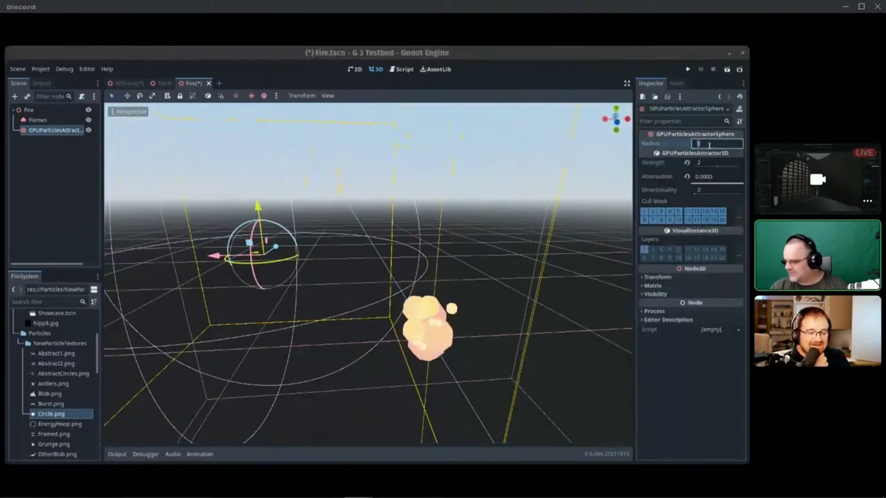
pyautogui.write('4')
pyautogui.press('Return')
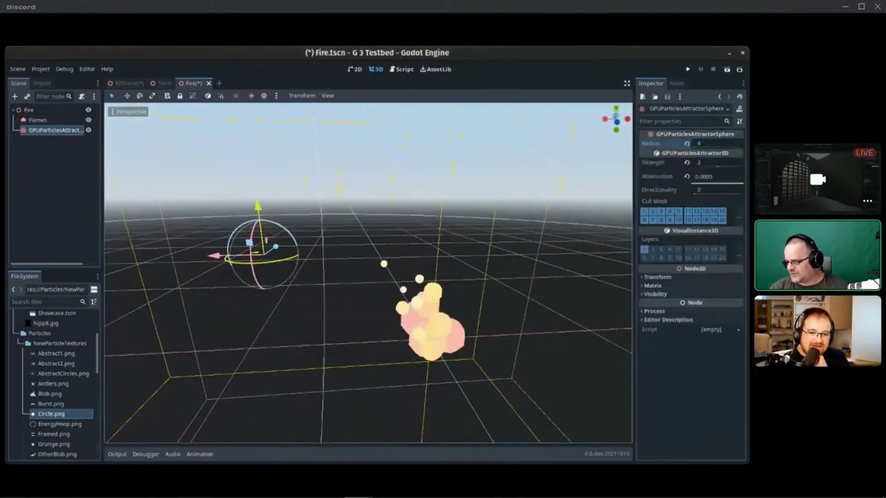
pyautogui.scroll(-7, 295, 277)
pyautogui.moveTo(296, 277); pyautogui.dragTo(295, 284, button='middle')
pyautogui.moveTo(282, 262); pyautogui.dragTo(114, 275)
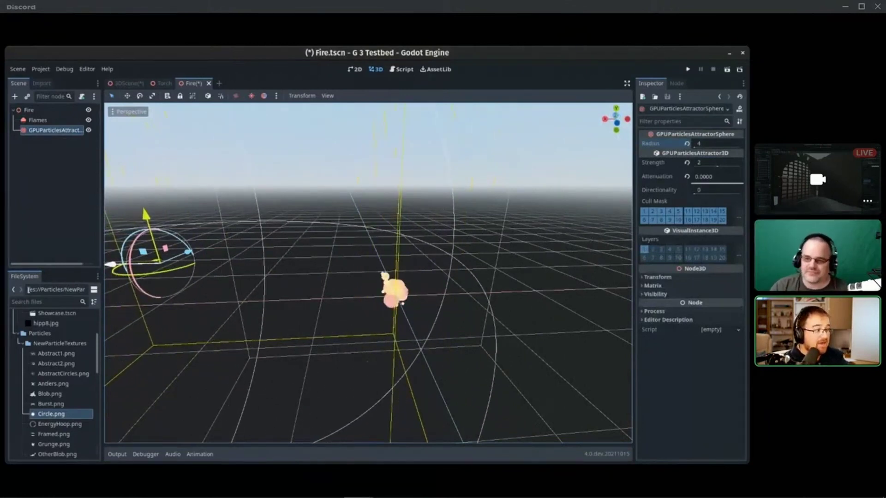
# Reset the attractor's Attenuation to its default and move the sphere back along the X axis to just above the flames.
pyautogui.click(688, 177)
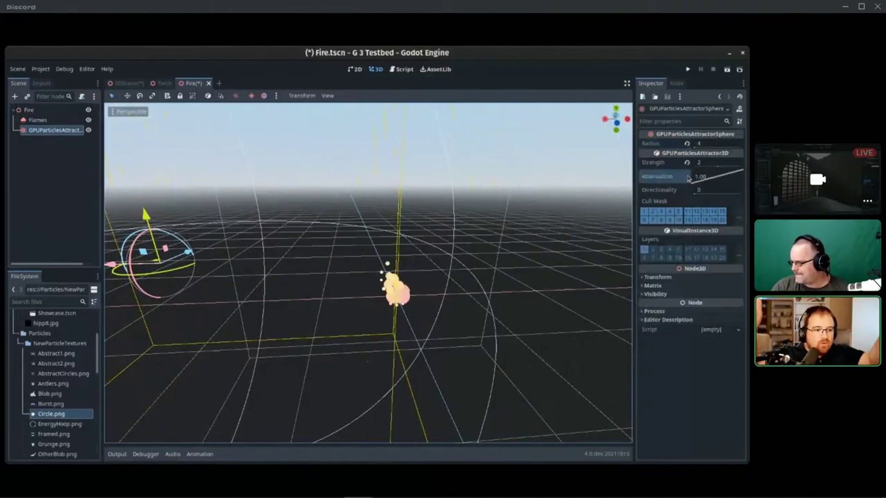
pyautogui.moveTo(112, 265); pyautogui.dragTo(381, 251)
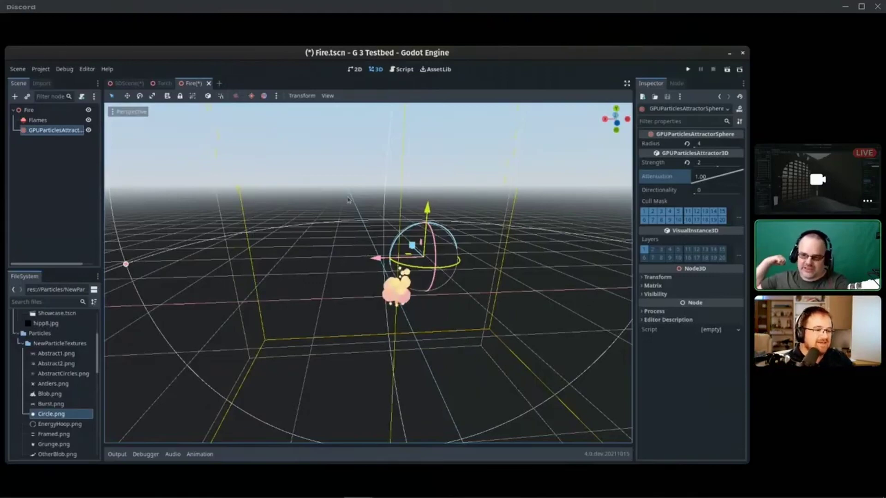
pyautogui.moveTo(337, 328); pyautogui.dragTo(177, 269, button='middle')
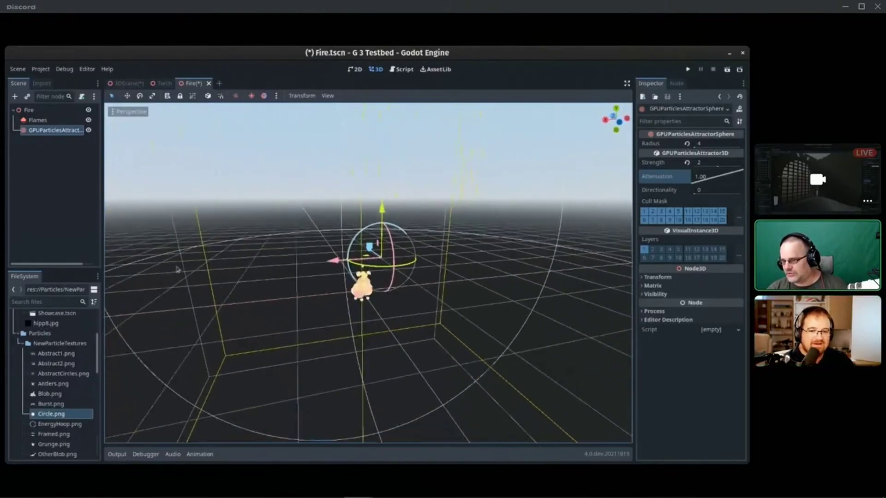
# Delete the GPUParticlesAttractorSphere node from the Fire scene.
pyautogui.click(55, 120)
pyautogui.click(56, 130)
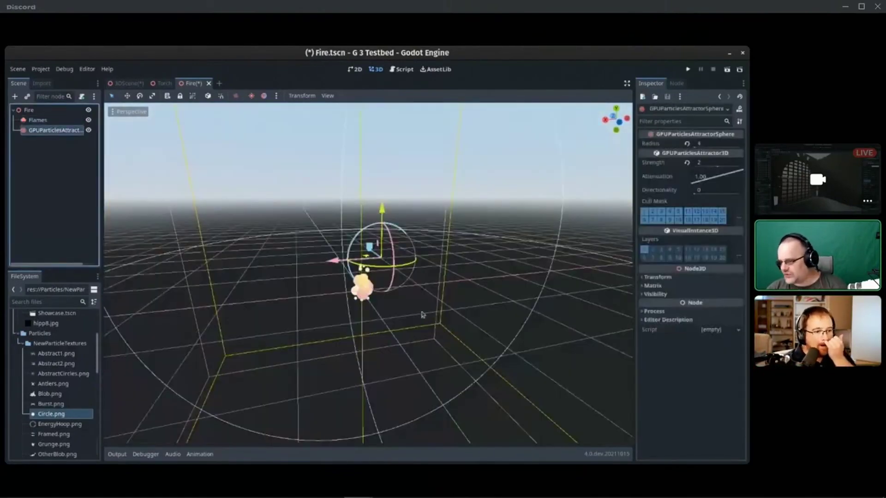
pyautogui.press('Delete')
pyautogui.click(402, 277)
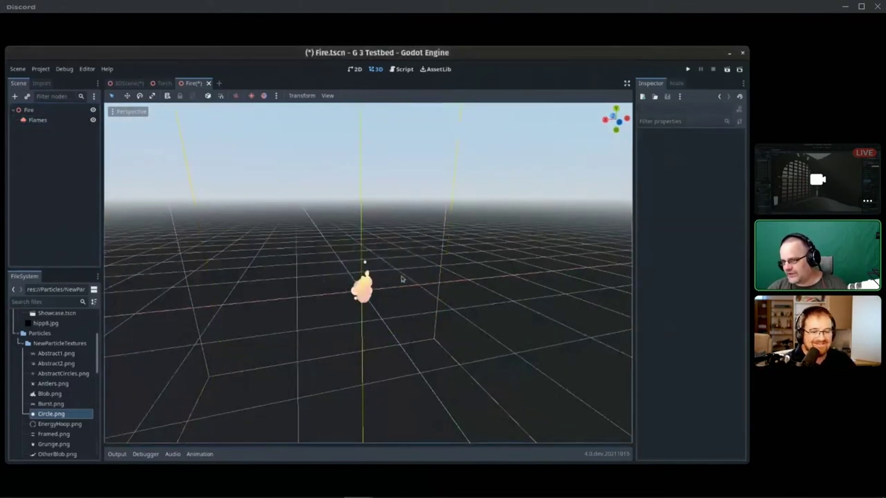
# Select the Flames node and check which particle attractor node types can be added, without creating one.
pyautogui.click(66, 121)
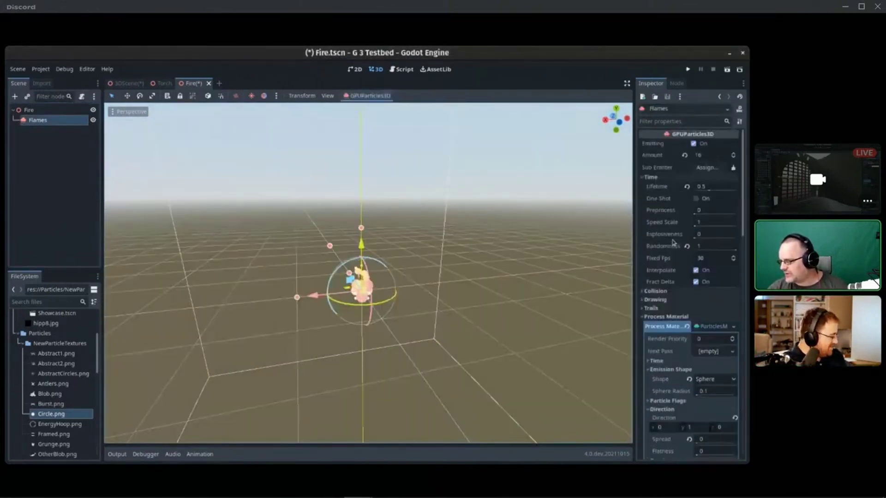
pyautogui.moveTo(667, 237)
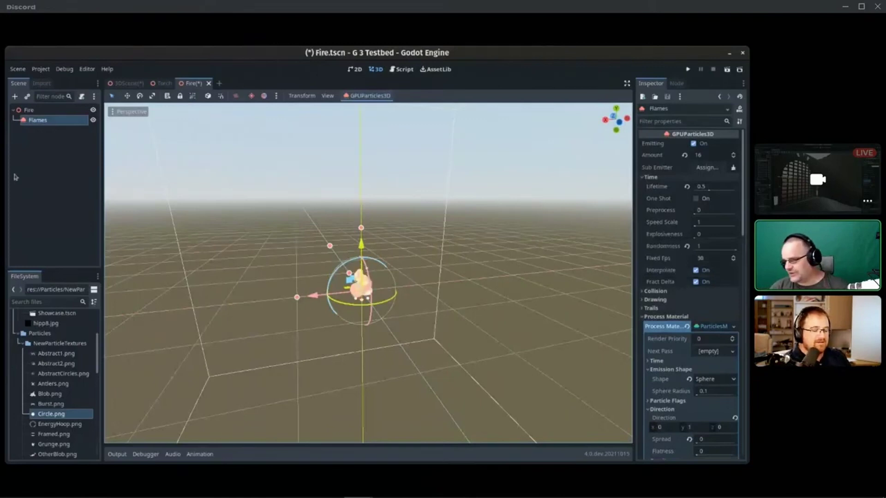
pyautogui.click(15, 97)
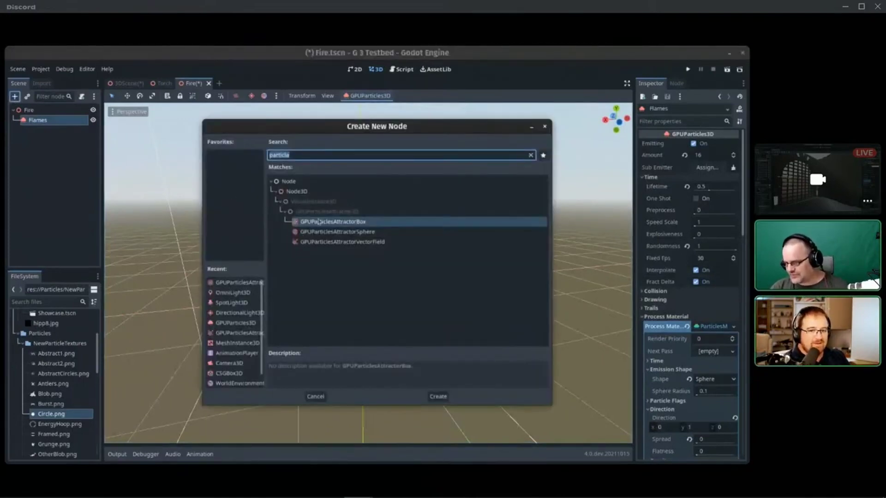
pyautogui.click(544, 127)
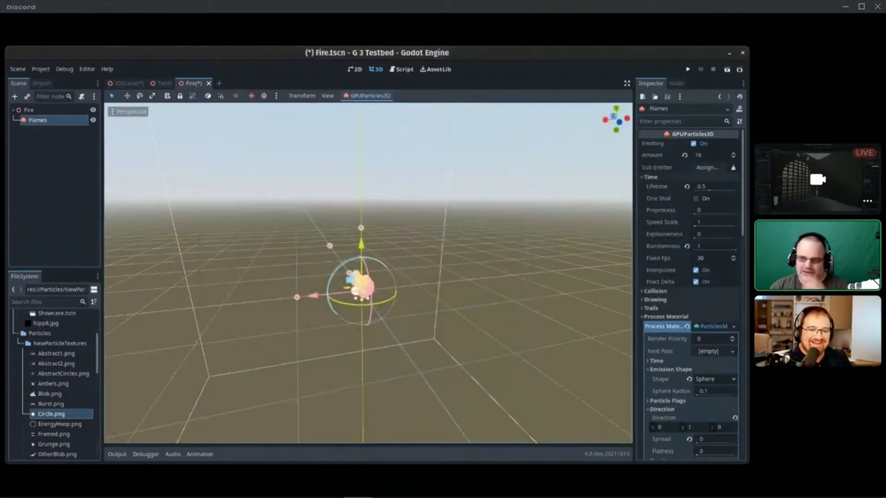